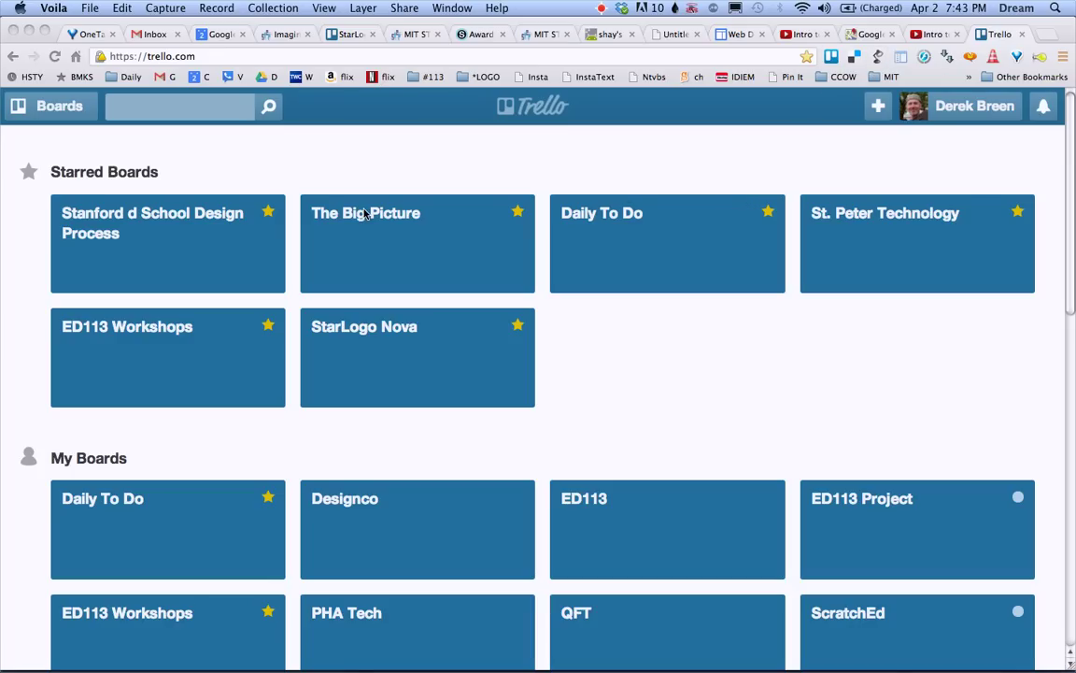
# - Create a new private board titled "ED113 Project" with no organization
pyautogui.click(878, 109)
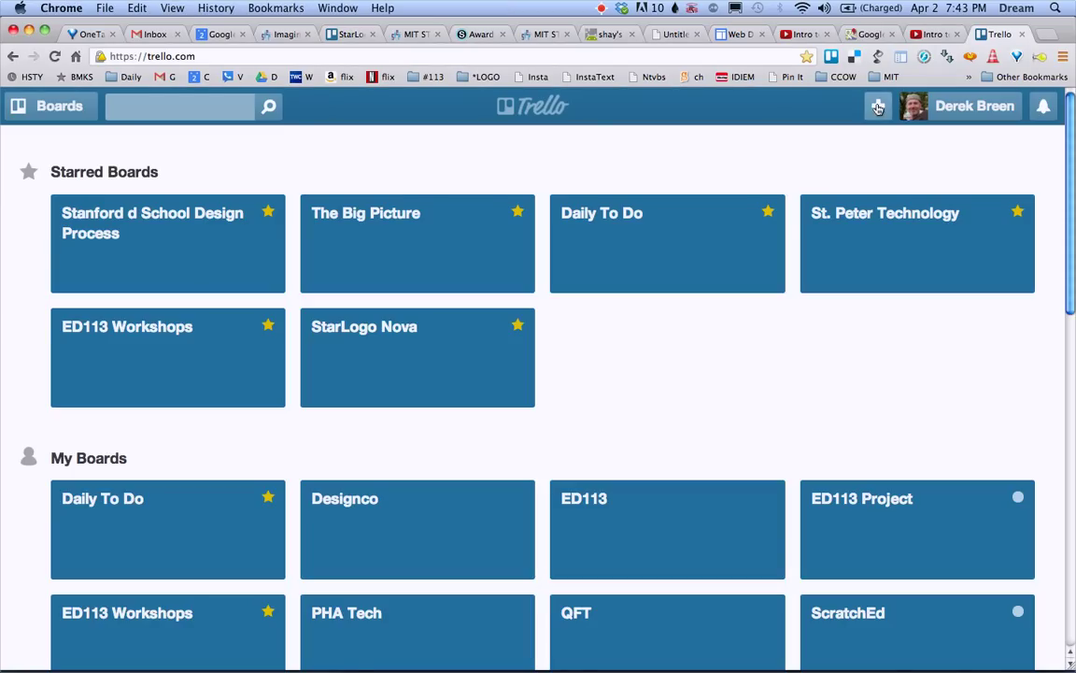
pyautogui.click(879, 108)
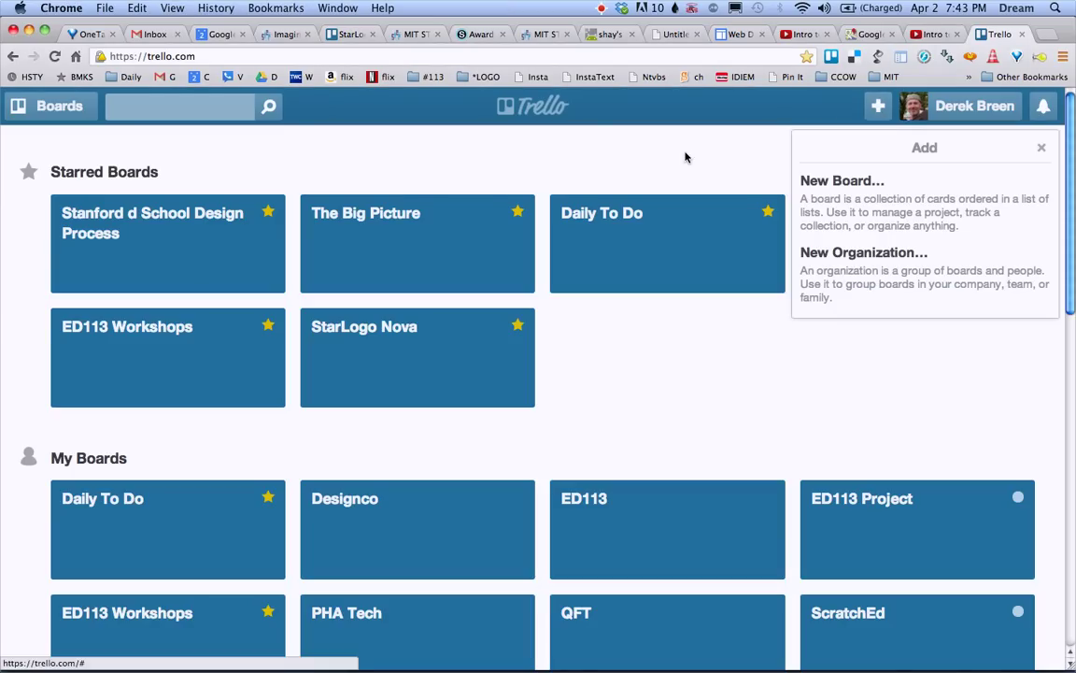
pyautogui.click(878, 182)
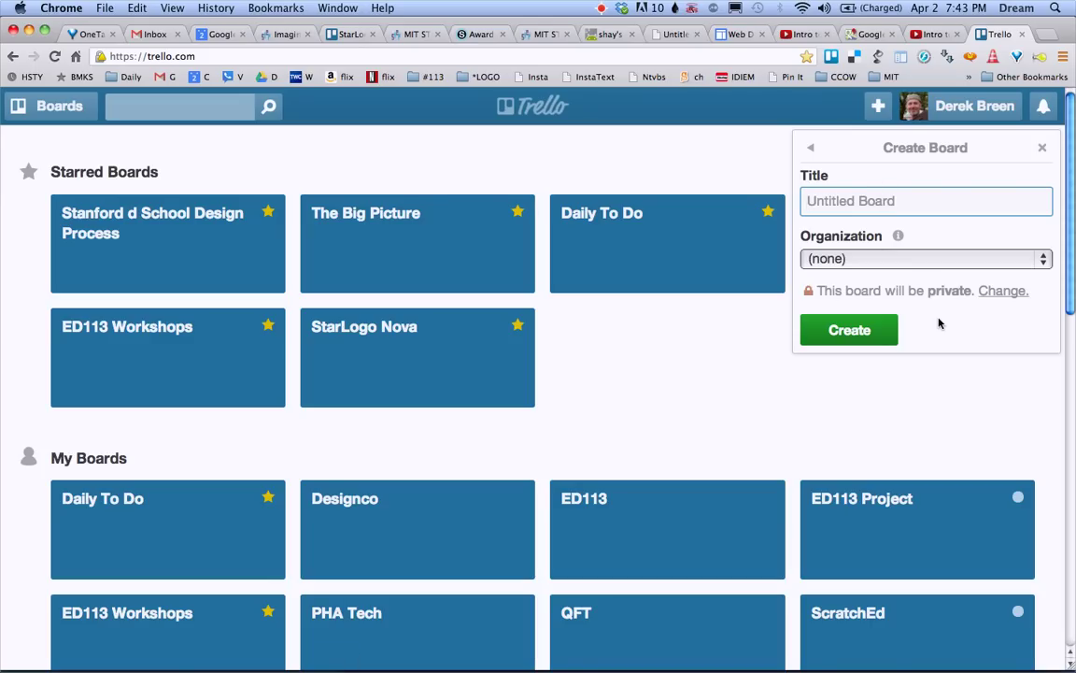
pyautogui.write('ED113 Proje')
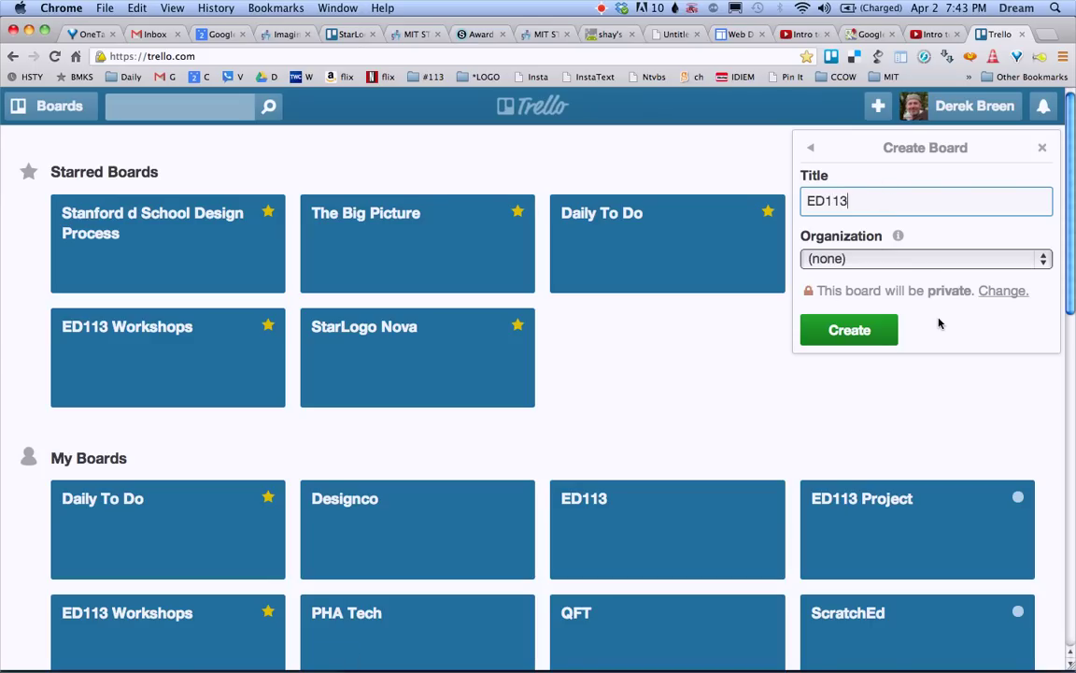
pyautogui.write('ct')
pyautogui.click(849, 329)
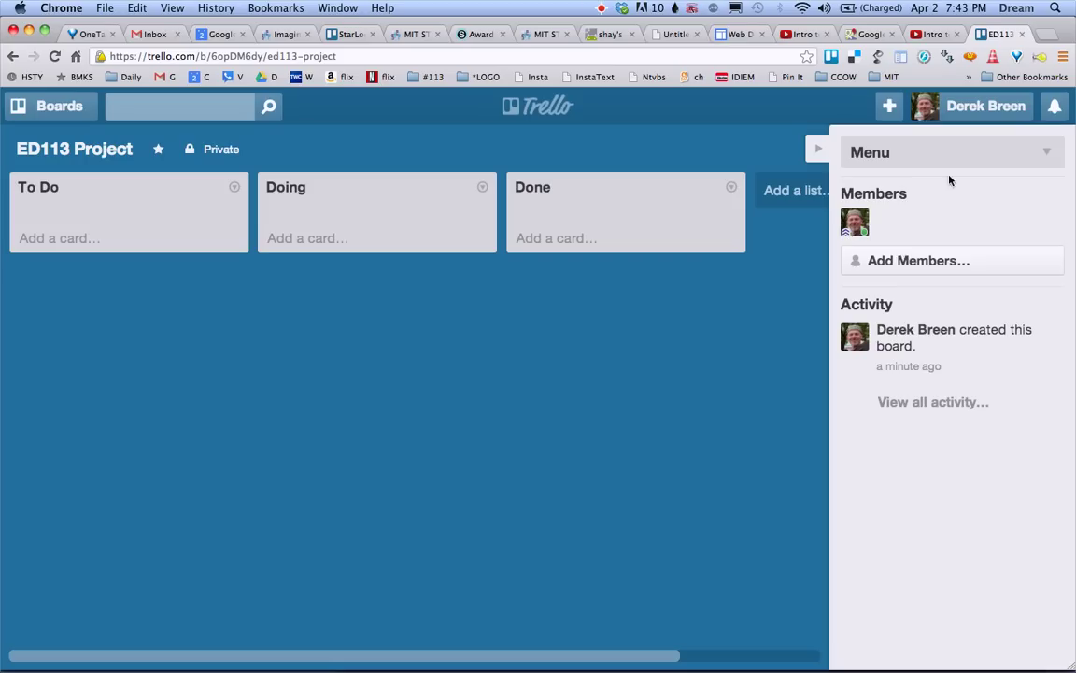
# - Expand the board menu to view its options, and hide the sidebar
pyautogui.click(1051, 151)
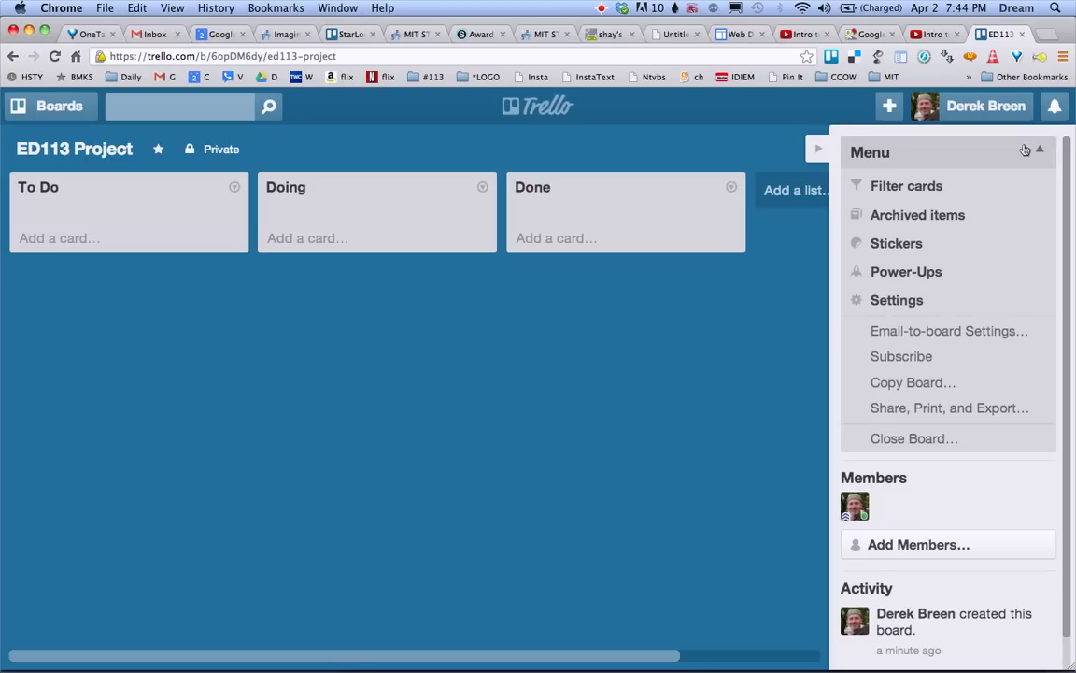
pyautogui.click(819, 152)
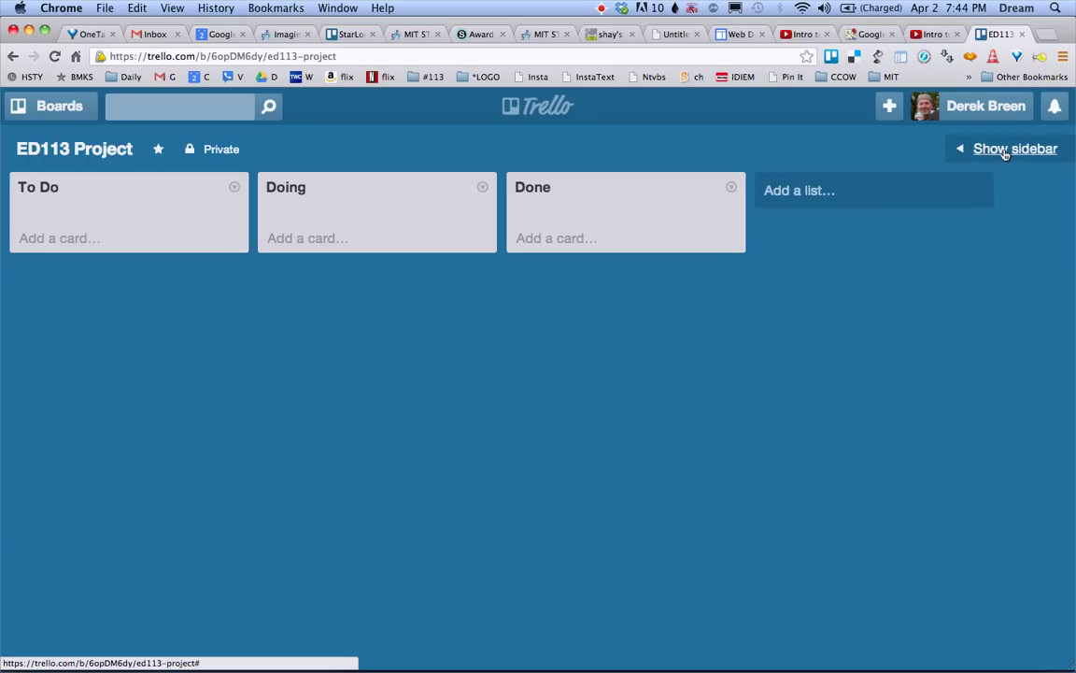
pyautogui.click(1005, 151)
pyautogui.click(819, 148)
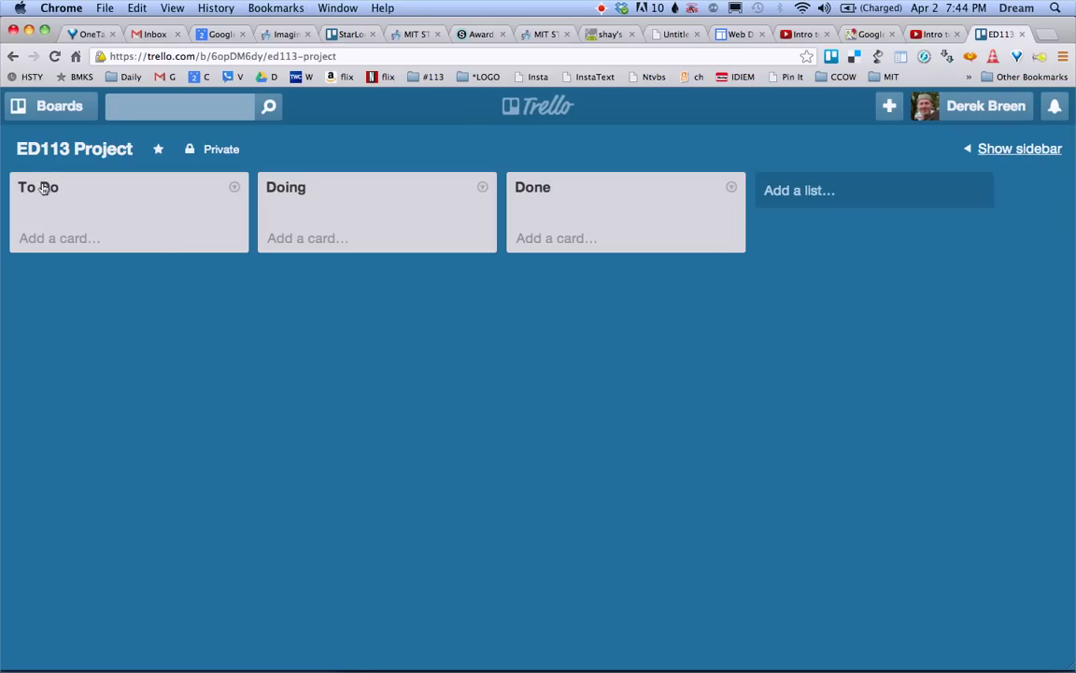
# - Add the cards "Create Wireframe" and "Design low resolution prototype" to the To Do list
pyautogui.click(48, 235)
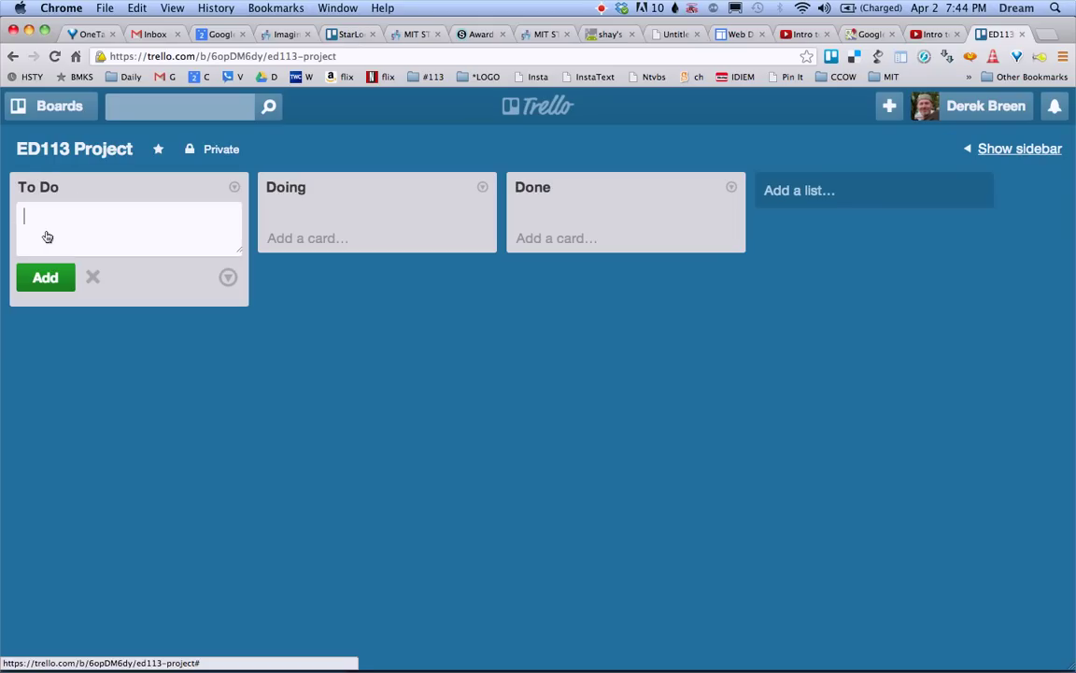
pyautogui.write('Create Wireframe')
pyautogui.click(42, 277)
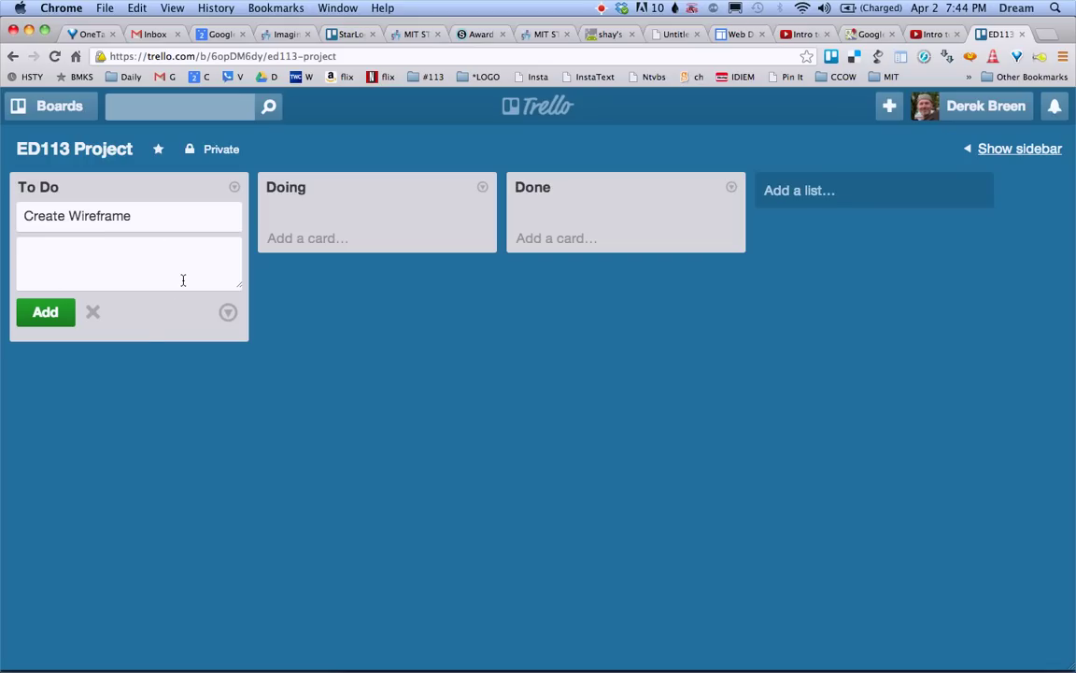
pyautogui.write('Design low res')
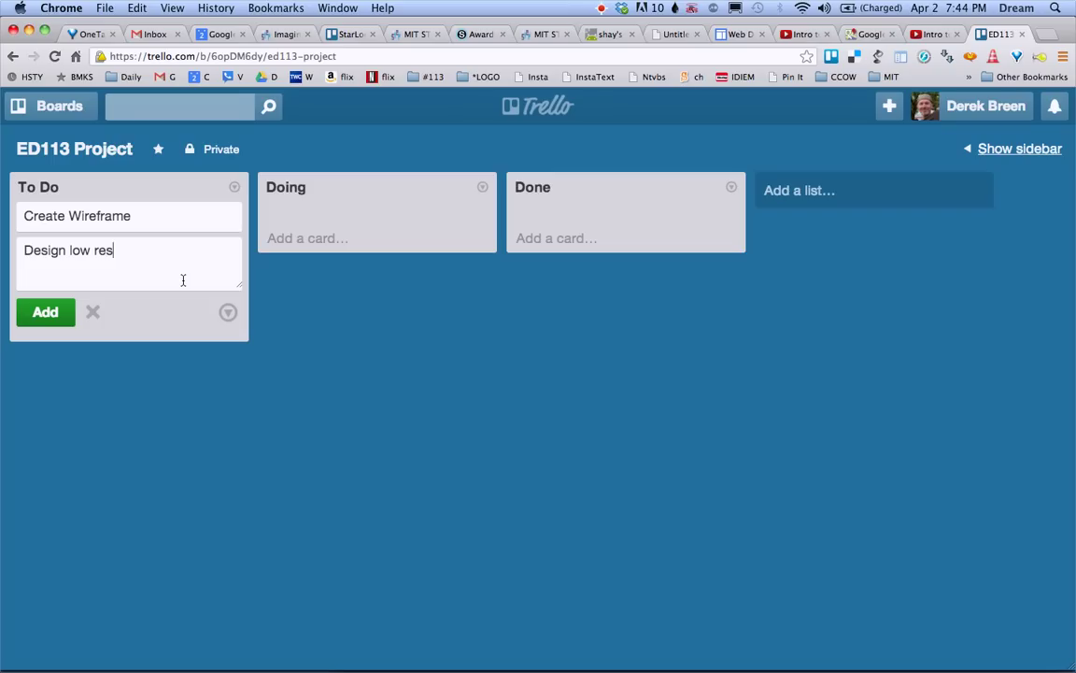
pyautogui.write('olution prototype')
pyautogui.click(56, 315)
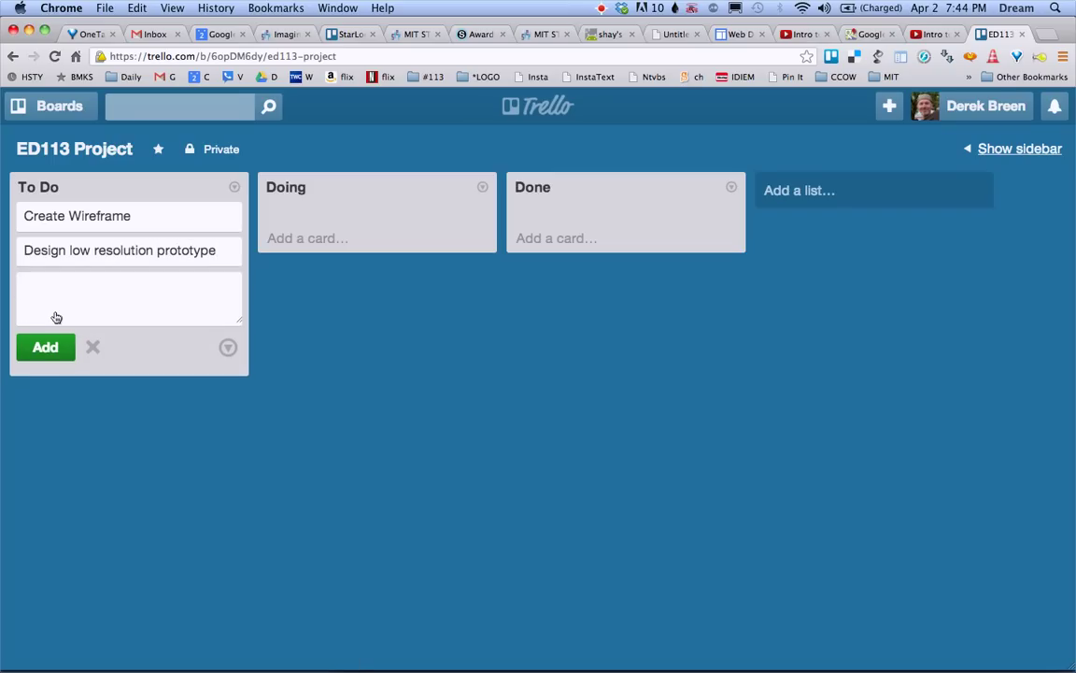
# - Add the cards "Refine my prototype" and "Read book tied to project" to the To Do list
pyautogui.write('Refine my prototype')
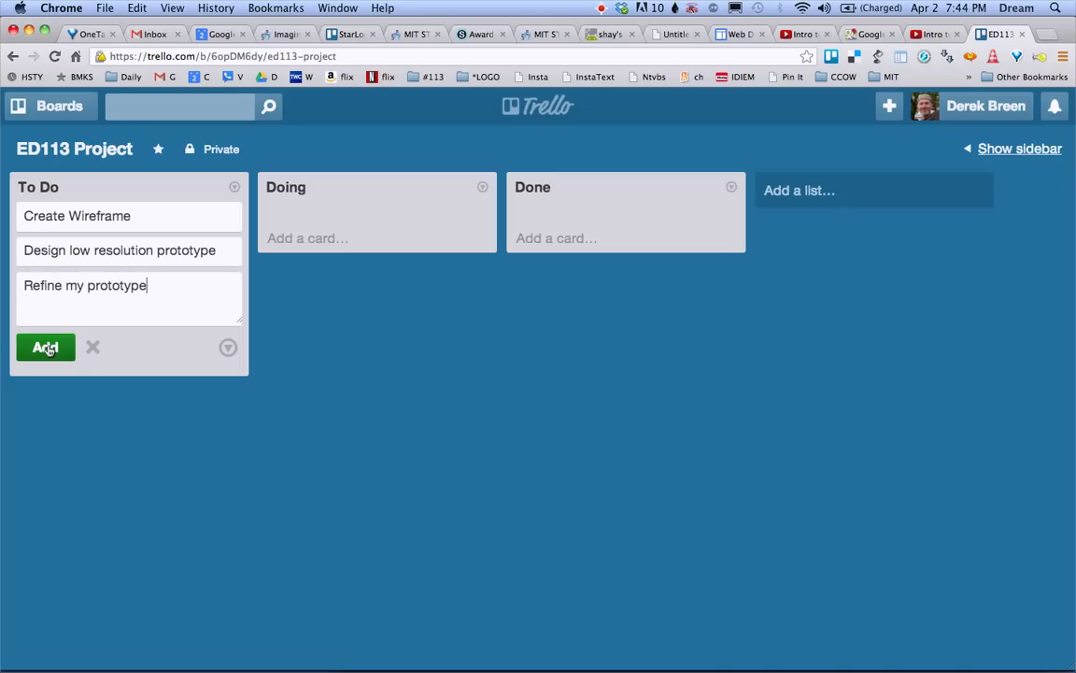
pyautogui.click(48, 350)
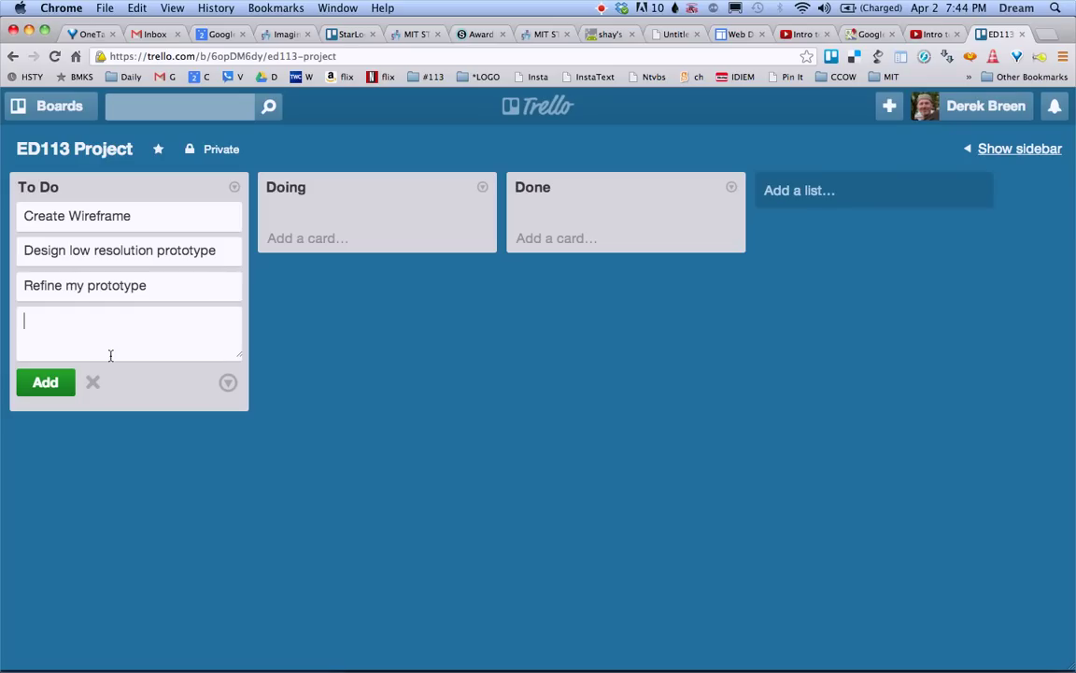
pyautogui.write('Read book tied to project')
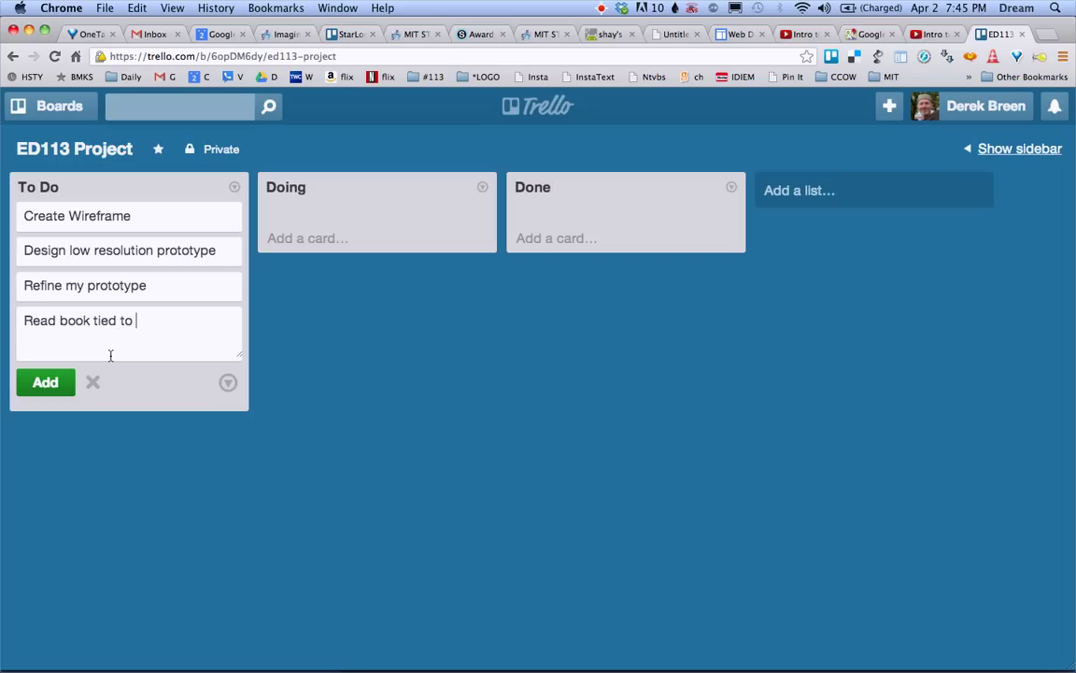
pyautogui.click(35, 384)
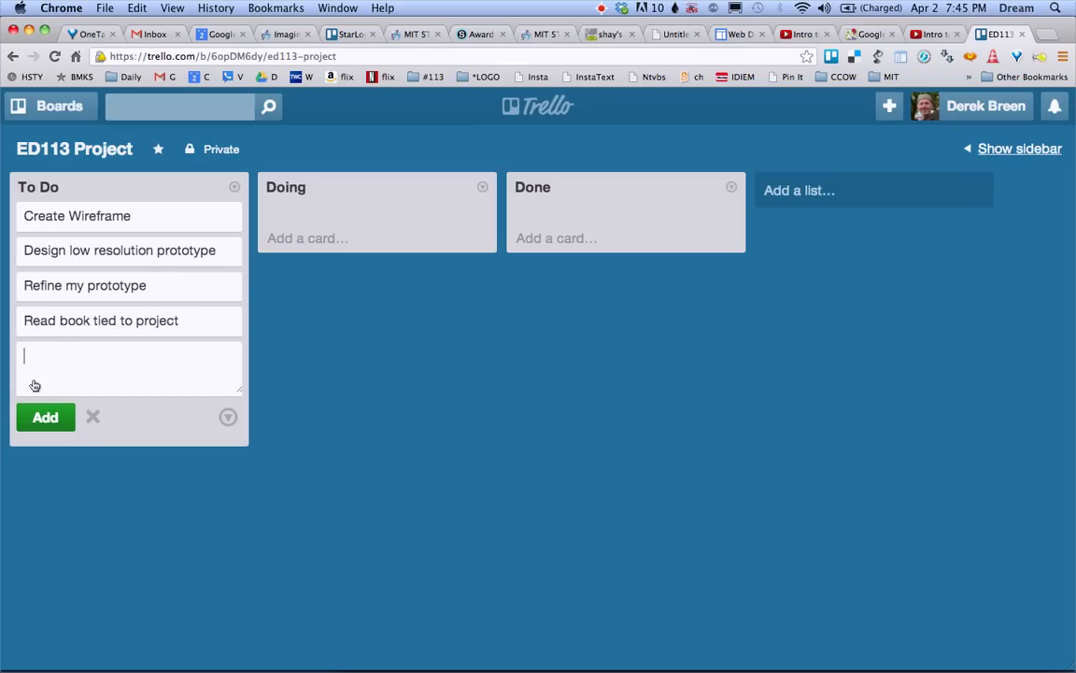
# - Add a card named "Book review prep" to the To Do list
pyautogui.write('Book report prep')
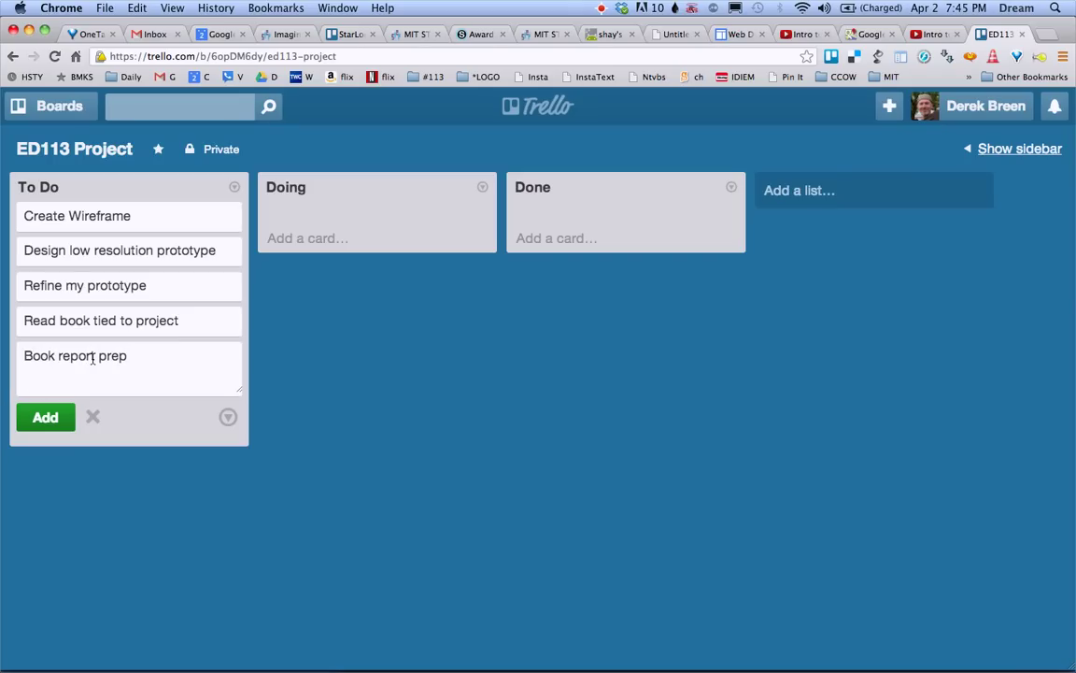
pyautogui.moveTo(93, 356); pyautogui.dragTo(59, 358)
pyautogui.write('review')
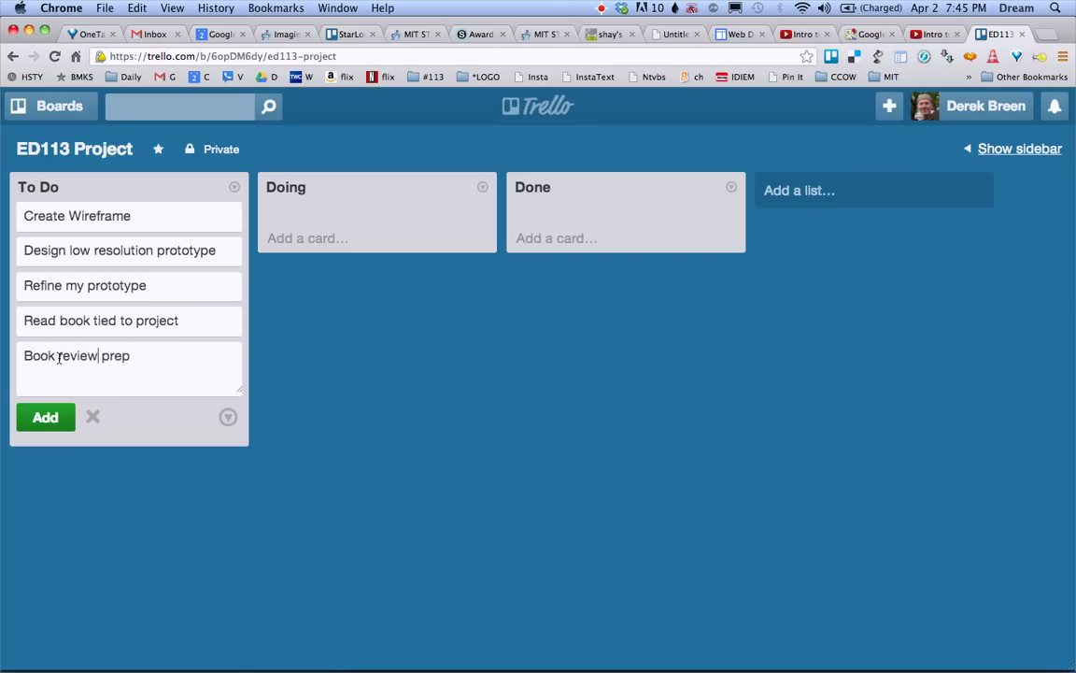
pyautogui.click(45, 417)
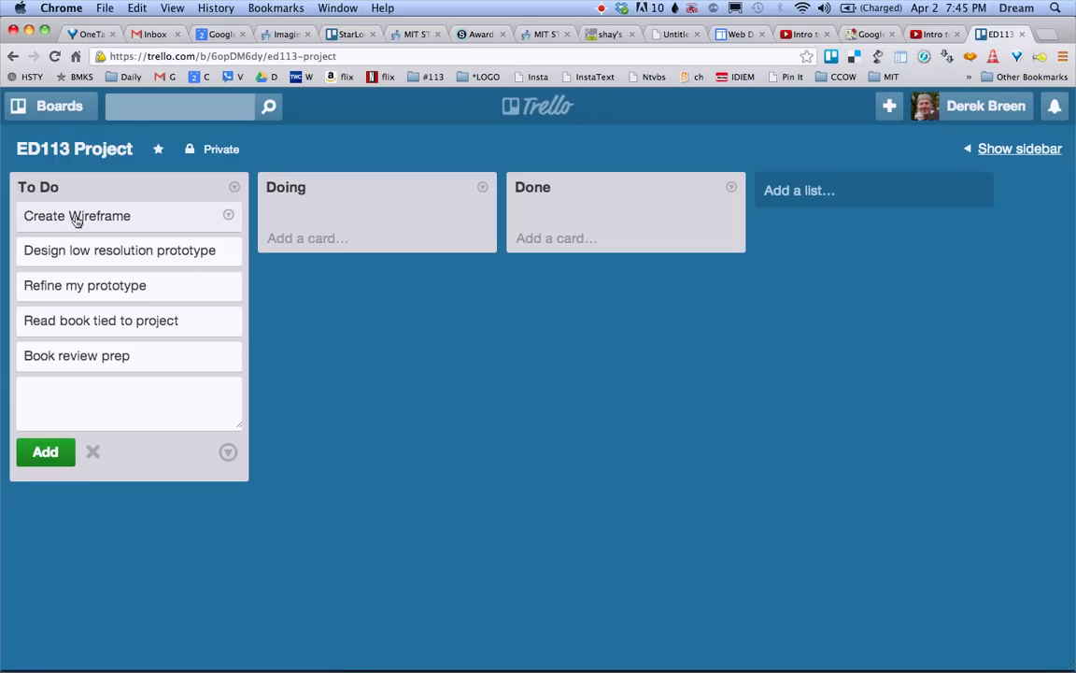
# - Move "Create Wireframe" to Done, and move "Design low resolution prototype" and "Read book tied to project" to Doing
pyautogui.moveTo(77, 220); pyautogui.dragTo(572, 229)
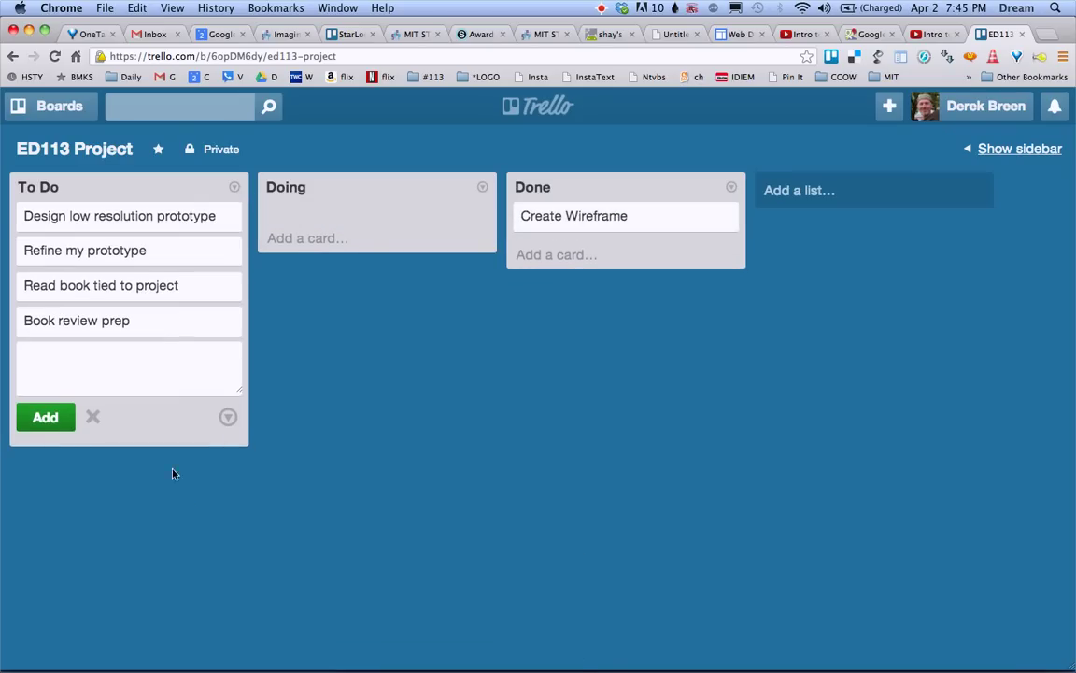
pyautogui.moveTo(125, 216); pyautogui.dragTo(396, 223)
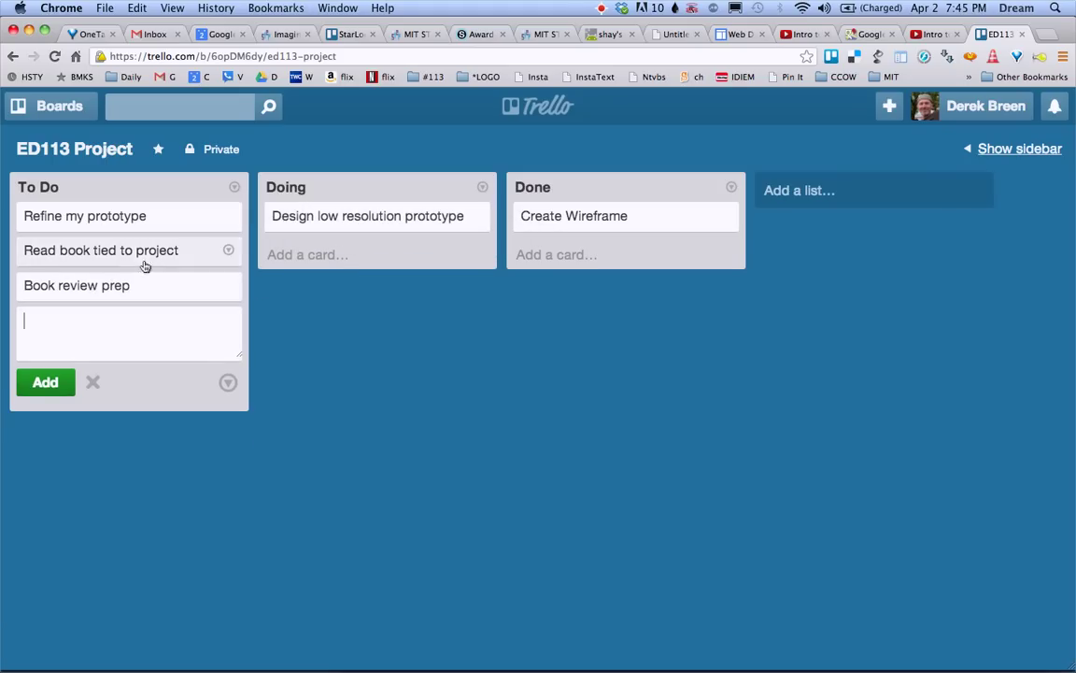
pyautogui.moveTo(132, 250); pyautogui.dragTo(383, 256)
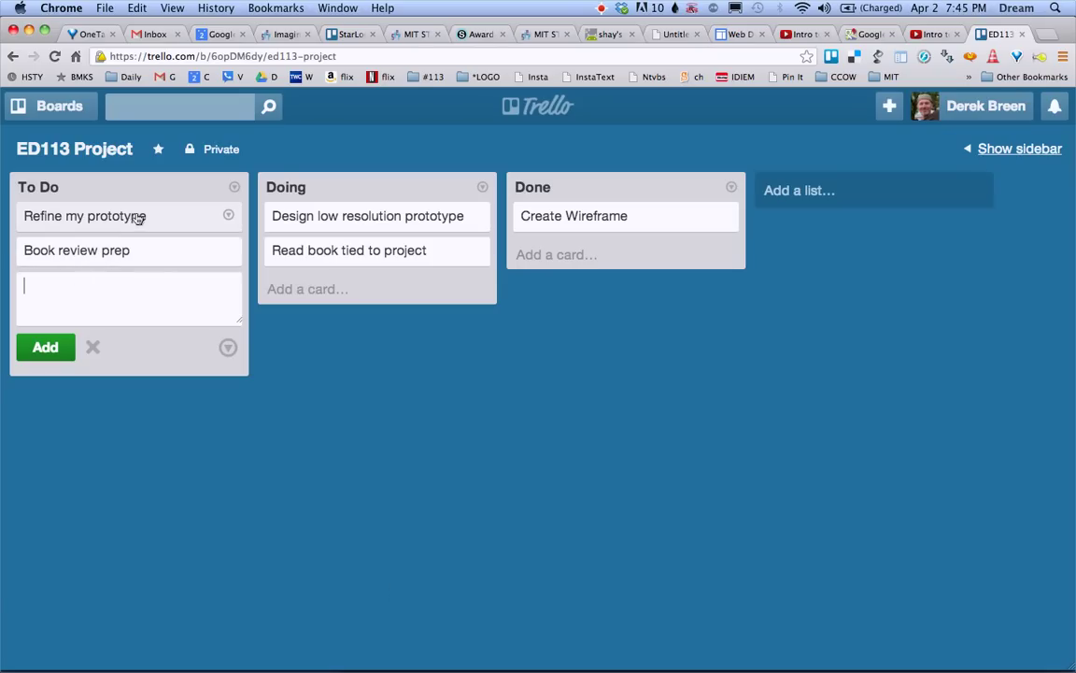
# - Set the due date of the "Refine my prototype" card to 04/07/2014 and save it
pyautogui.click(229, 217)
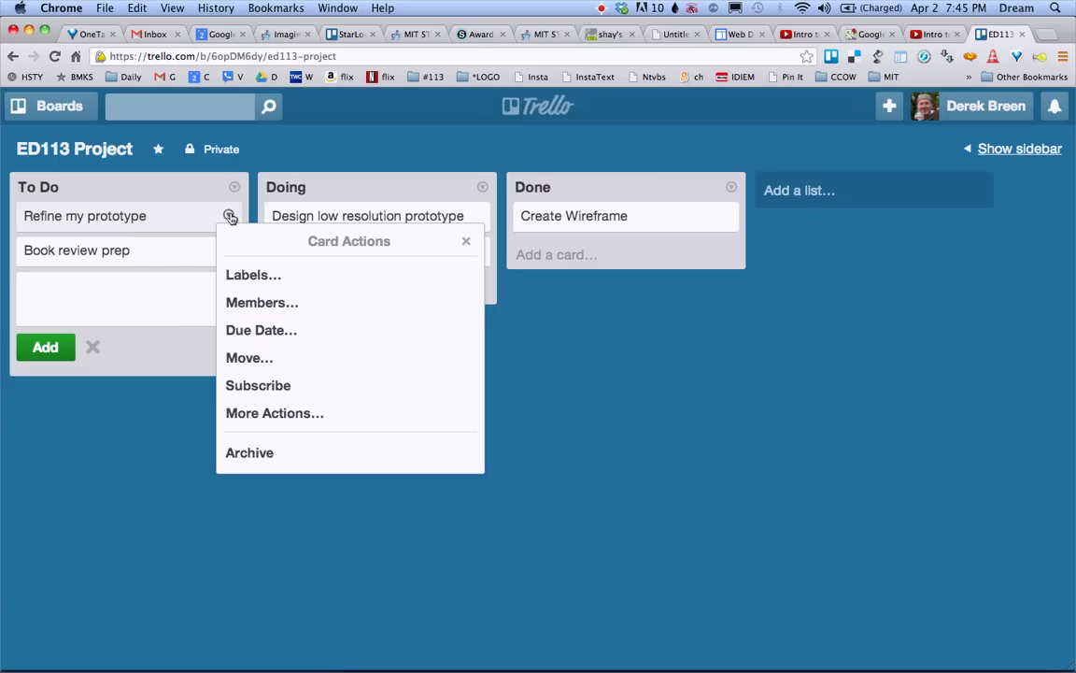
pyautogui.click(267, 329)
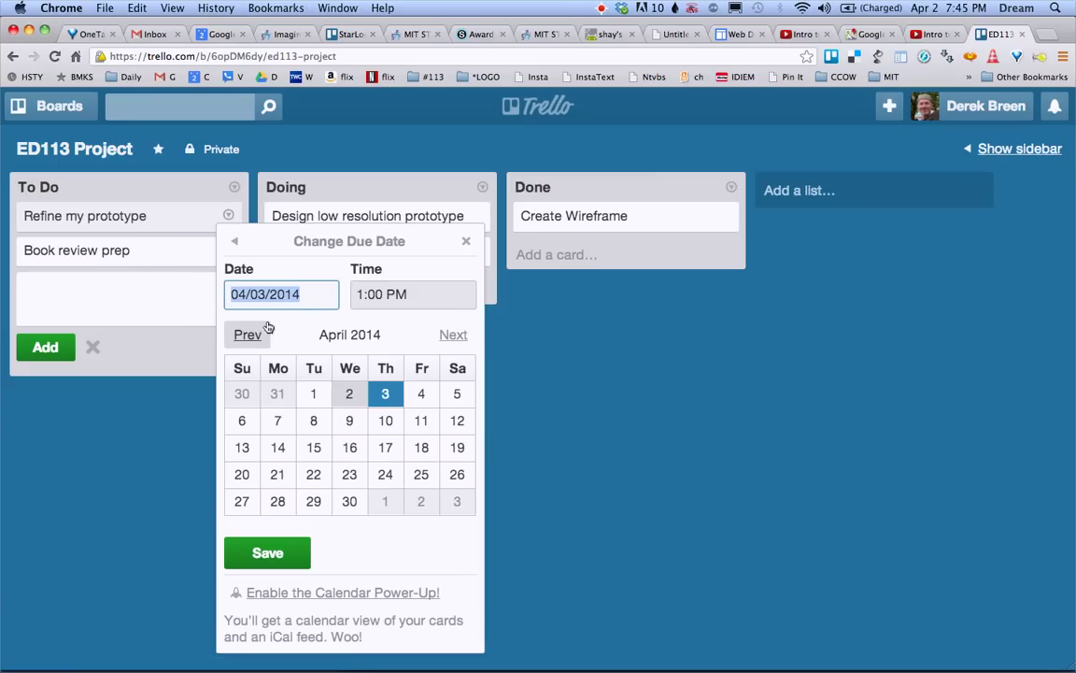
pyautogui.click(278, 422)
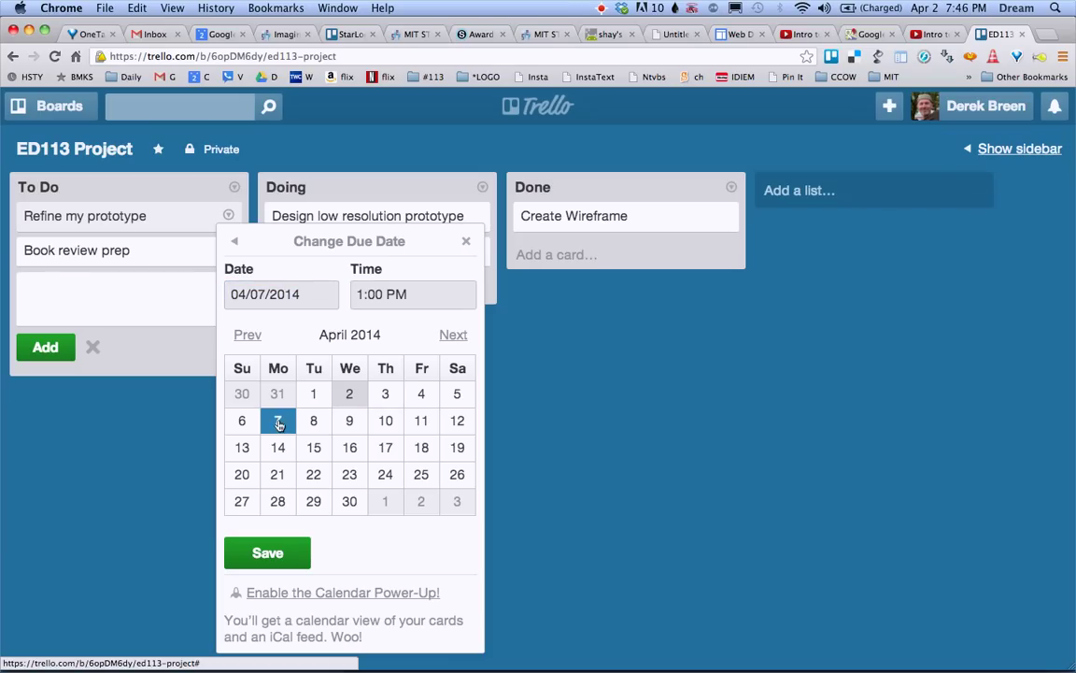
pyautogui.click(271, 552)
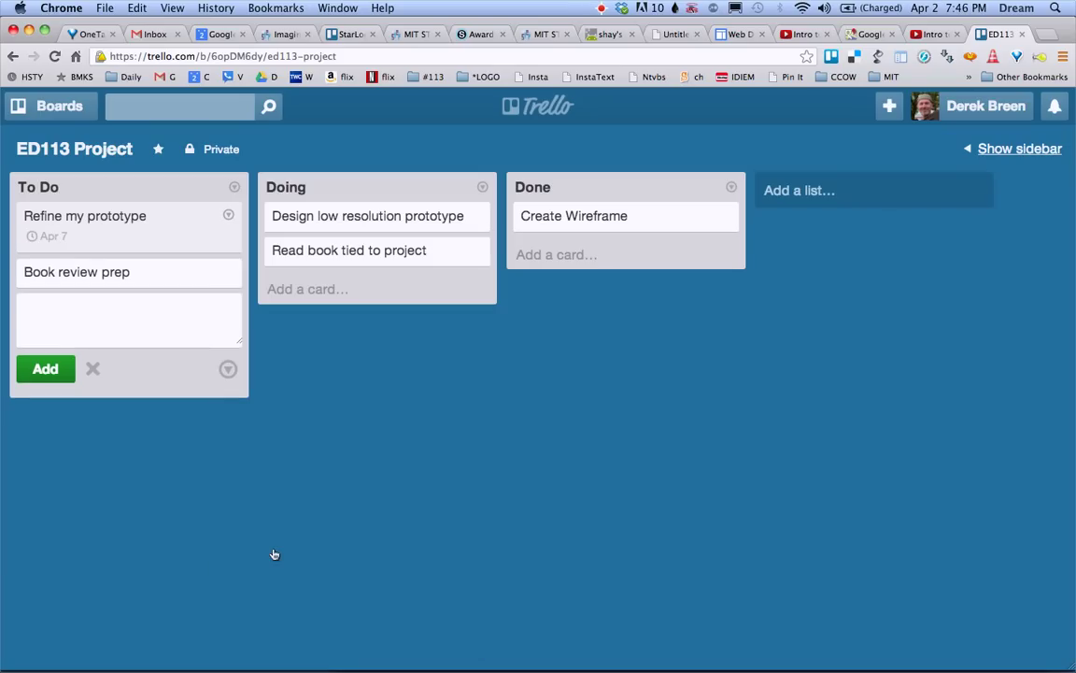
# - Set the due date of the "Book review prep" card to 04/14/2014 and save it
pyautogui.click(228, 272)
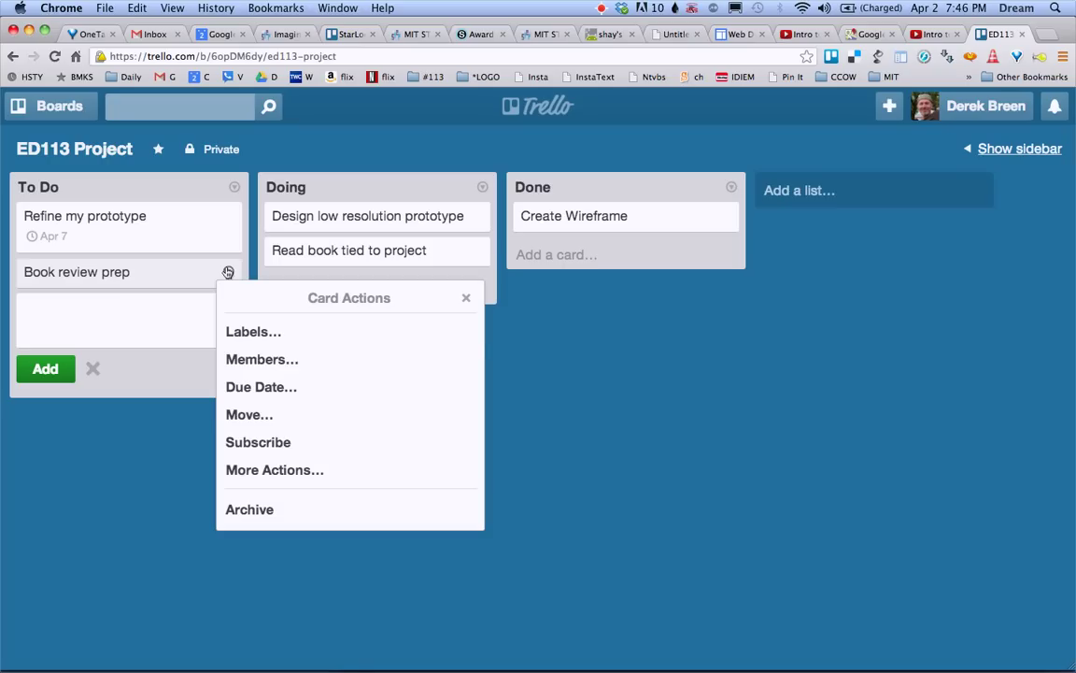
pyautogui.click(261, 387)
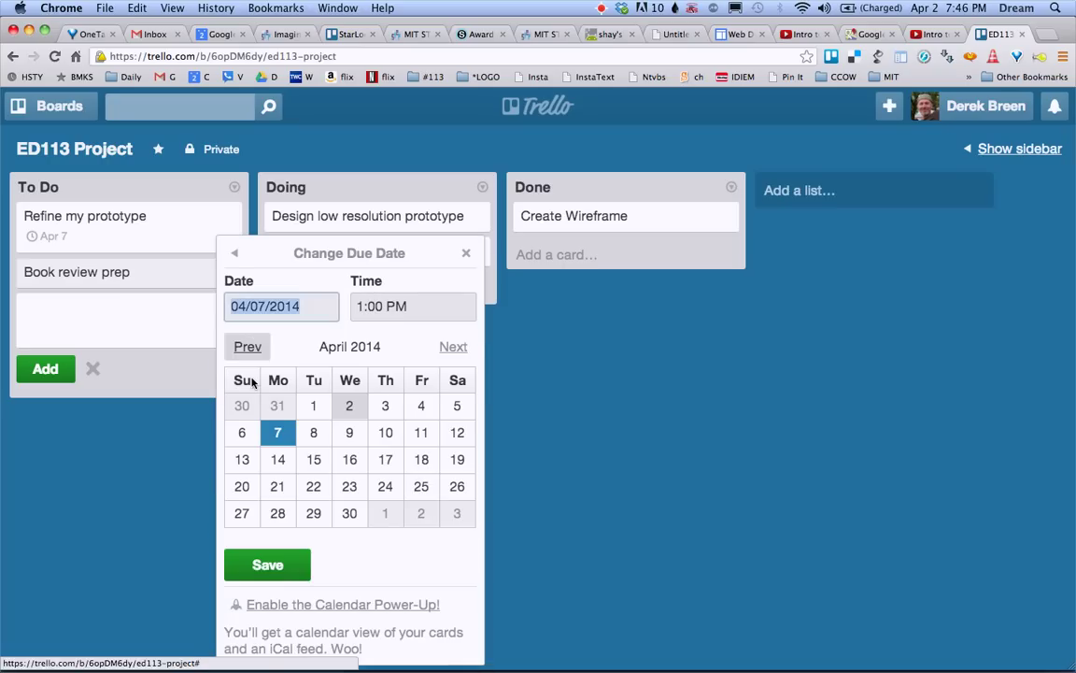
pyautogui.click(278, 459)
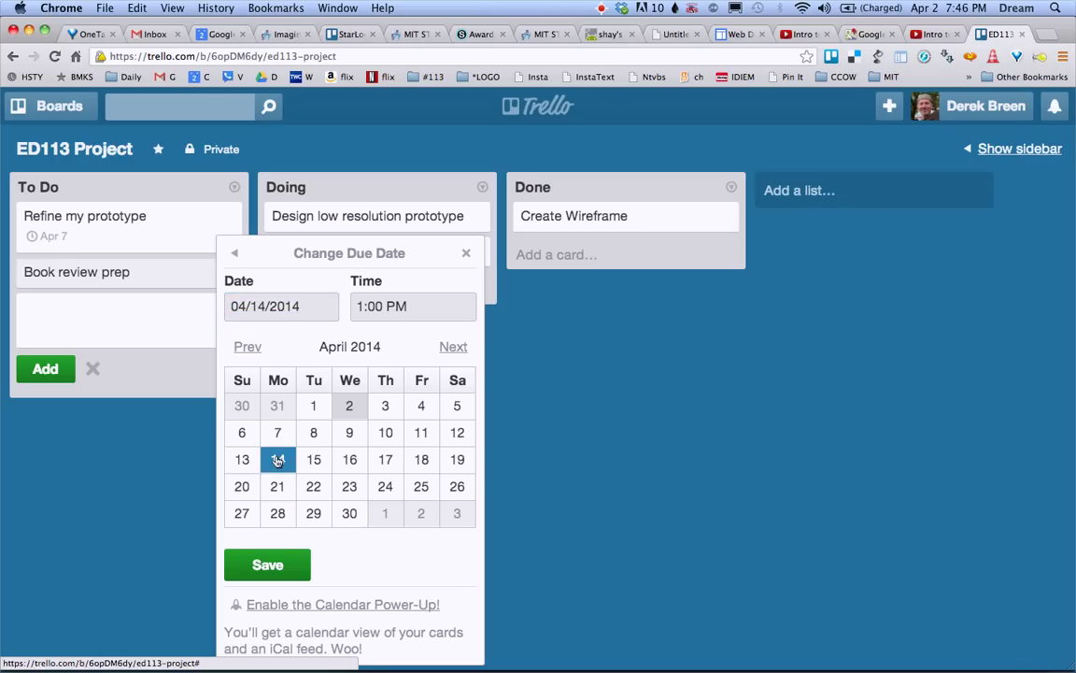
pyautogui.click(276, 563)
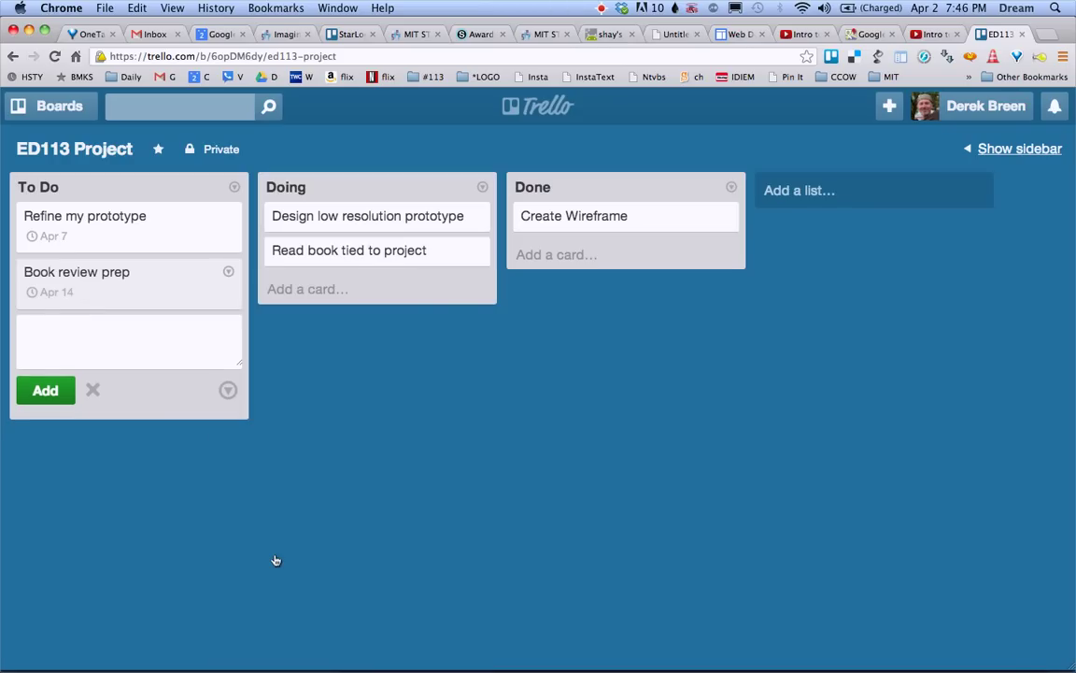
# - Enable the Calendar Power-Up from the due date settings of the "Book review prep" card
pyautogui.click(229, 272)
pyautogui.click(263, 386)
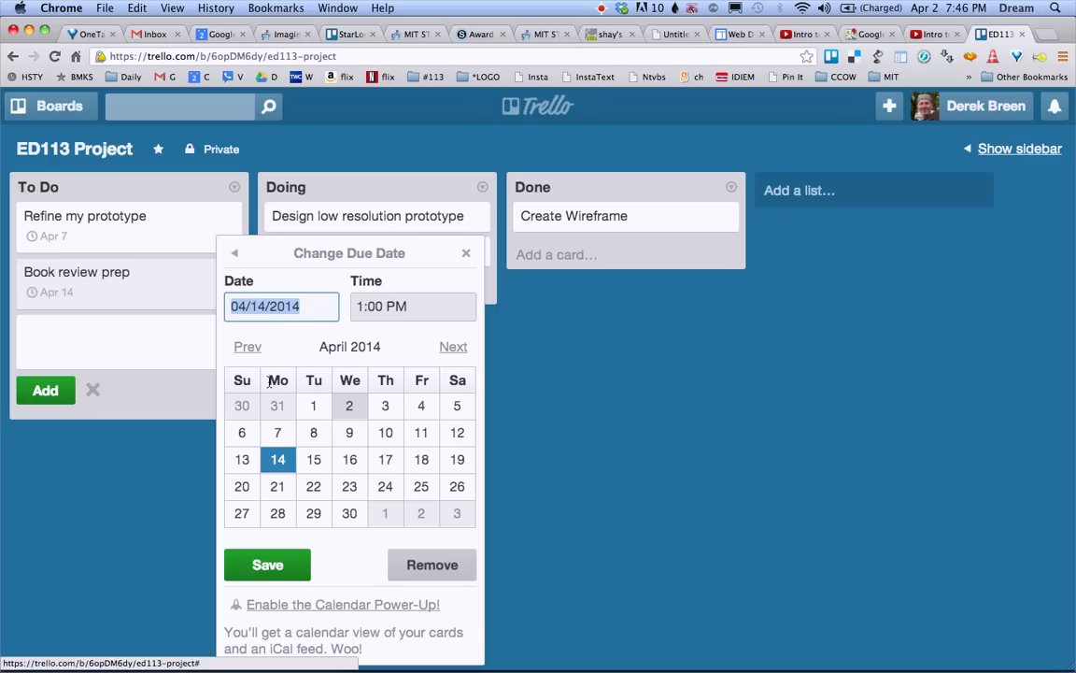
pyautogui.click(334, 604)
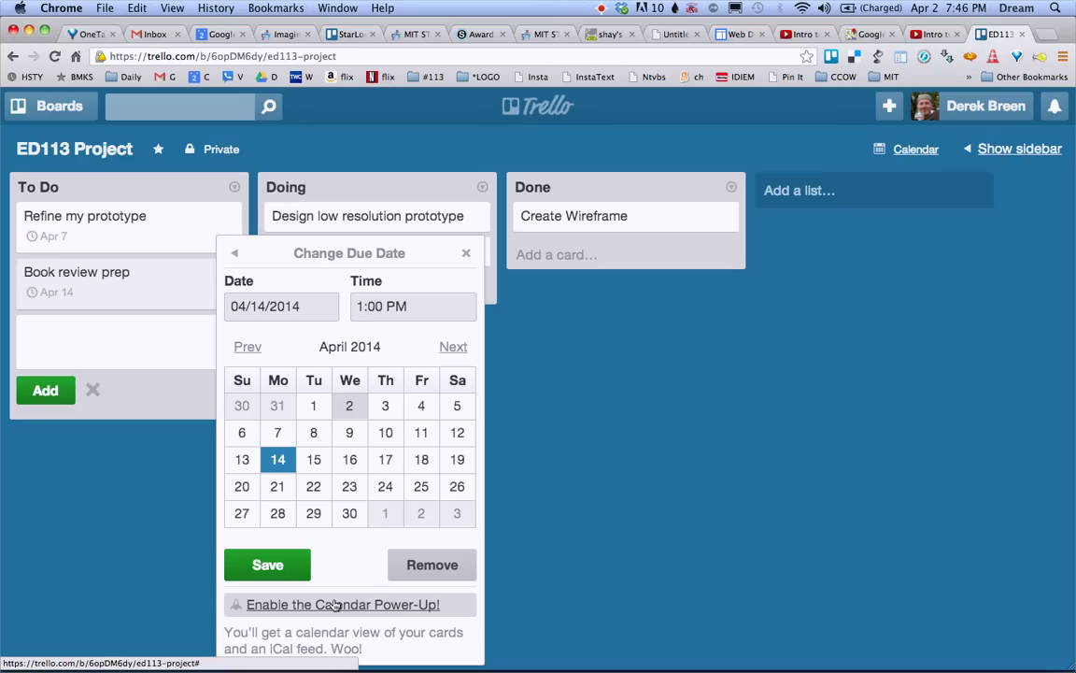
# - Open the board's calendar and look over the cards due in April 2014
pyautogui.click(915, 149)
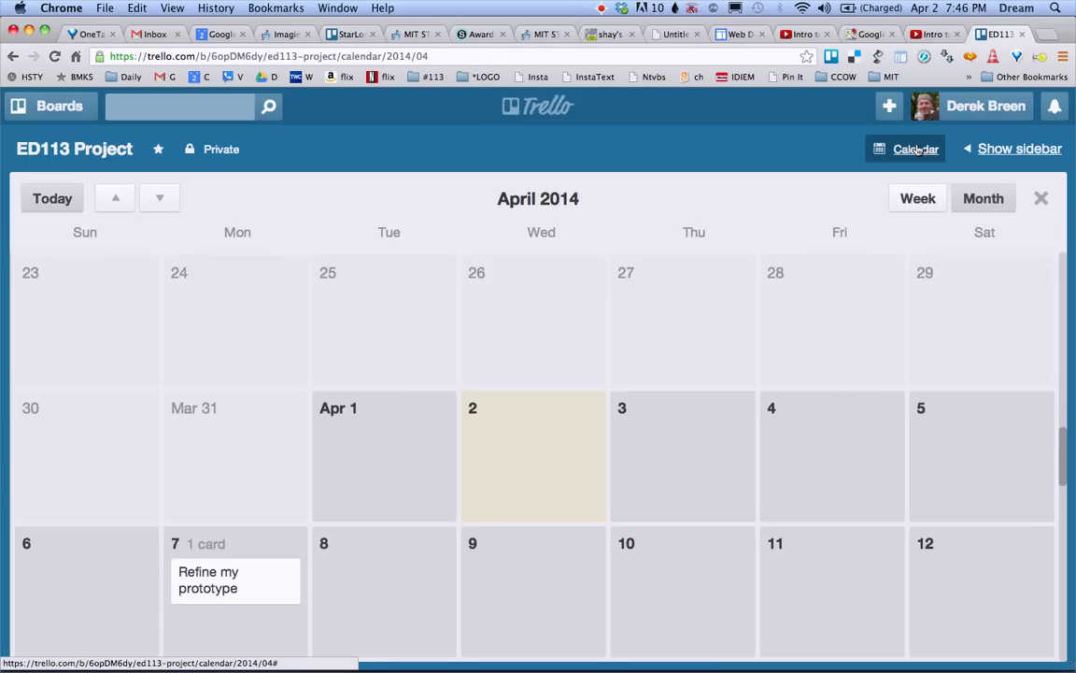
pyautogui.scroll(-5, 696, 345)
pyautogui.scroll(-2, 695, 345)
pyautogui.scroll(3, 696, 344)
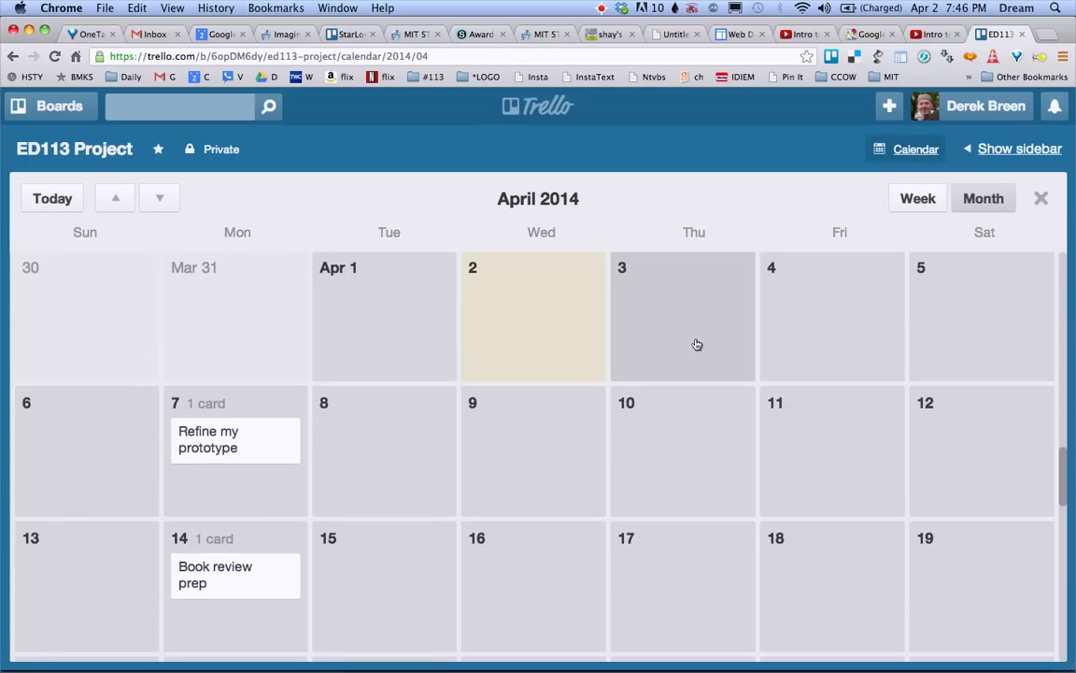
pyautogui.scroll(-4, 696, 345)
pyautogui.scroll(2, 696, 345)
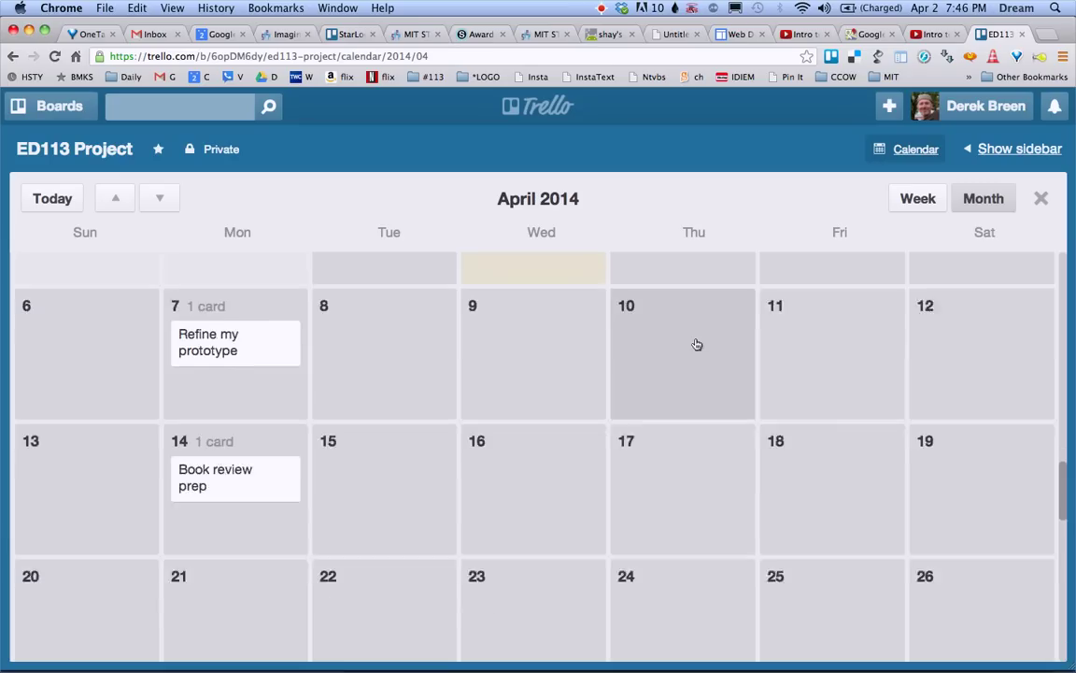
# - Look through the April 2014 weeks in the calendar and return to the board's lists
pyautogui.scroll(-4, 696, 345)
pyautogui.scroll(4, 696, 344)
pyautogui.scroll(1, 696, 345)
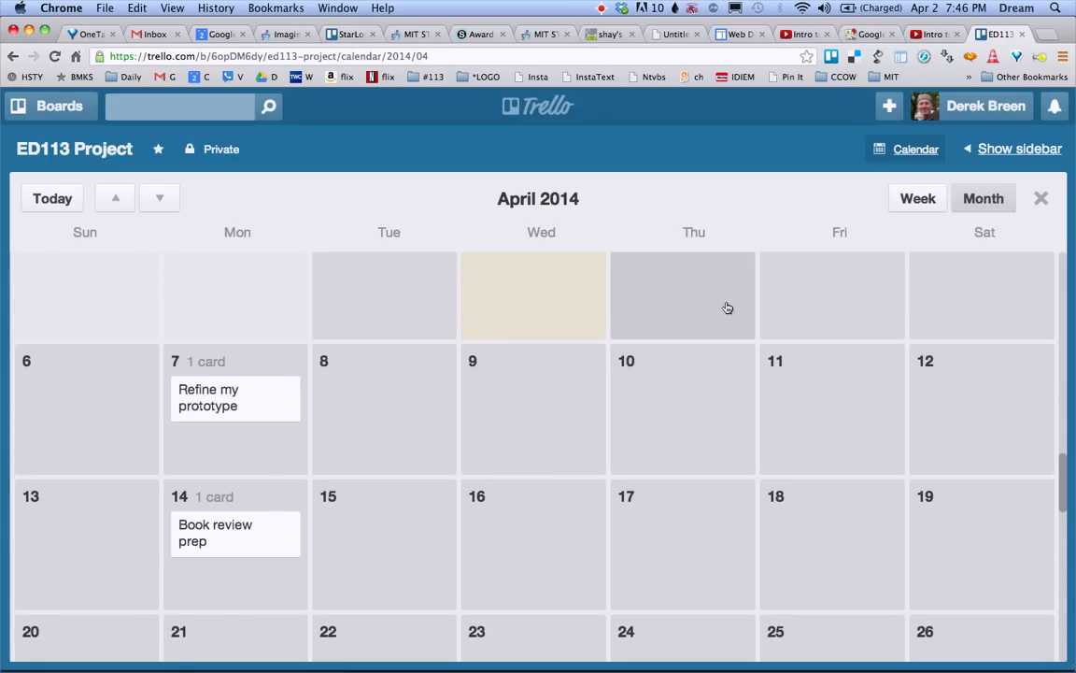
pyautogui.click(918, 149)
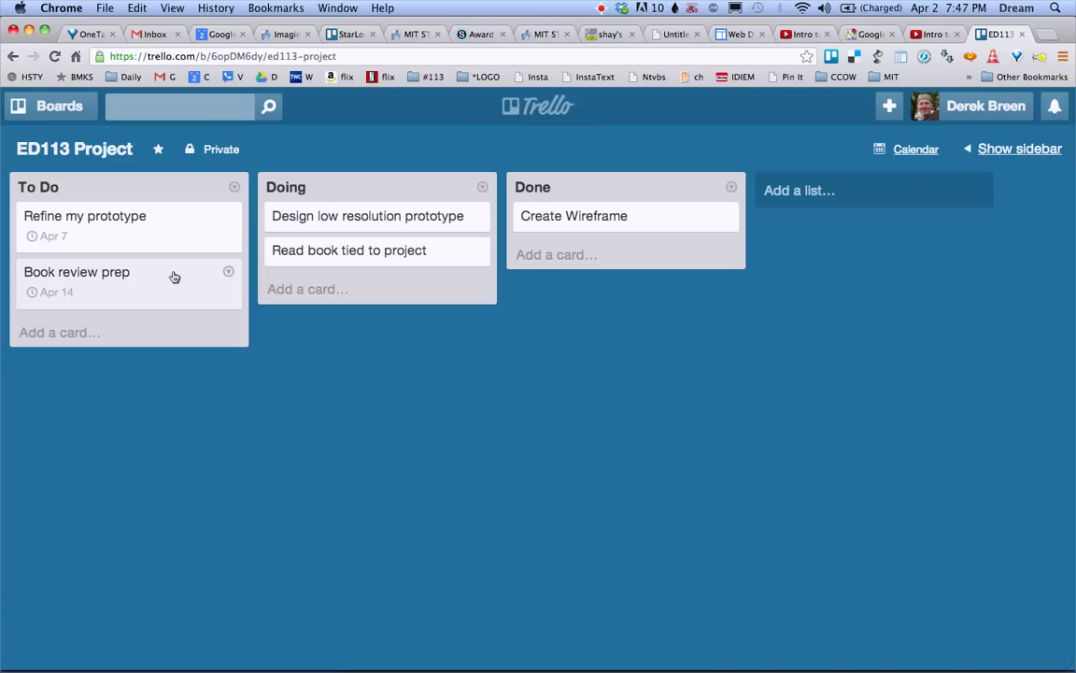
# - Add a card titled "Register for ED113" to the Done list
pyautogui.click(557, 254)
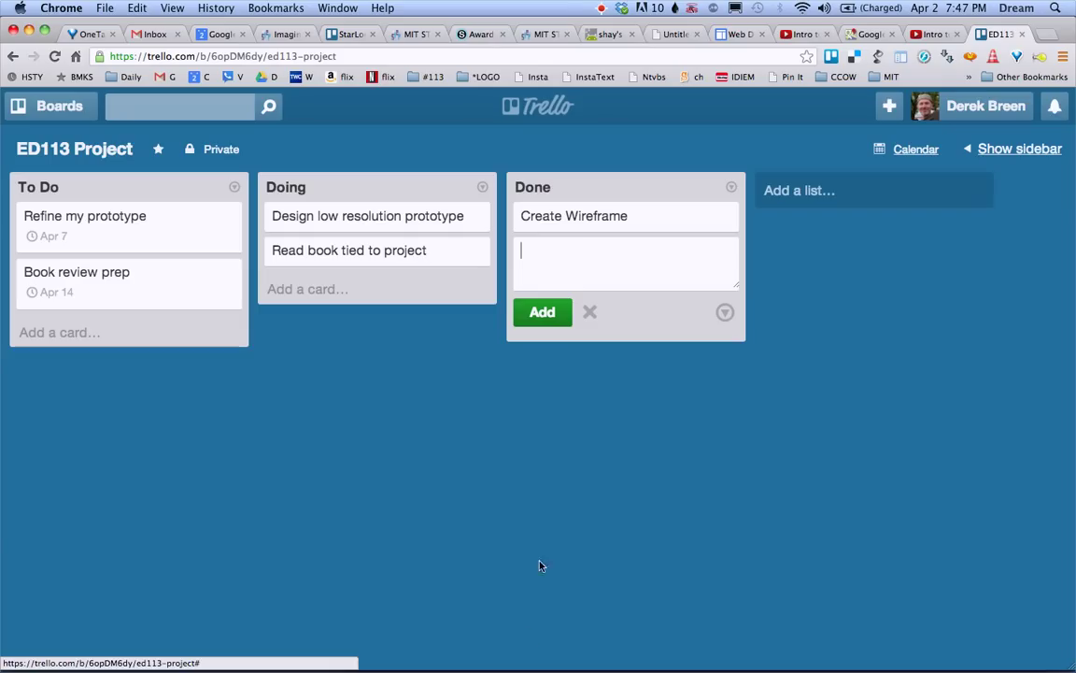
pyautogui.write('Register for ED113')
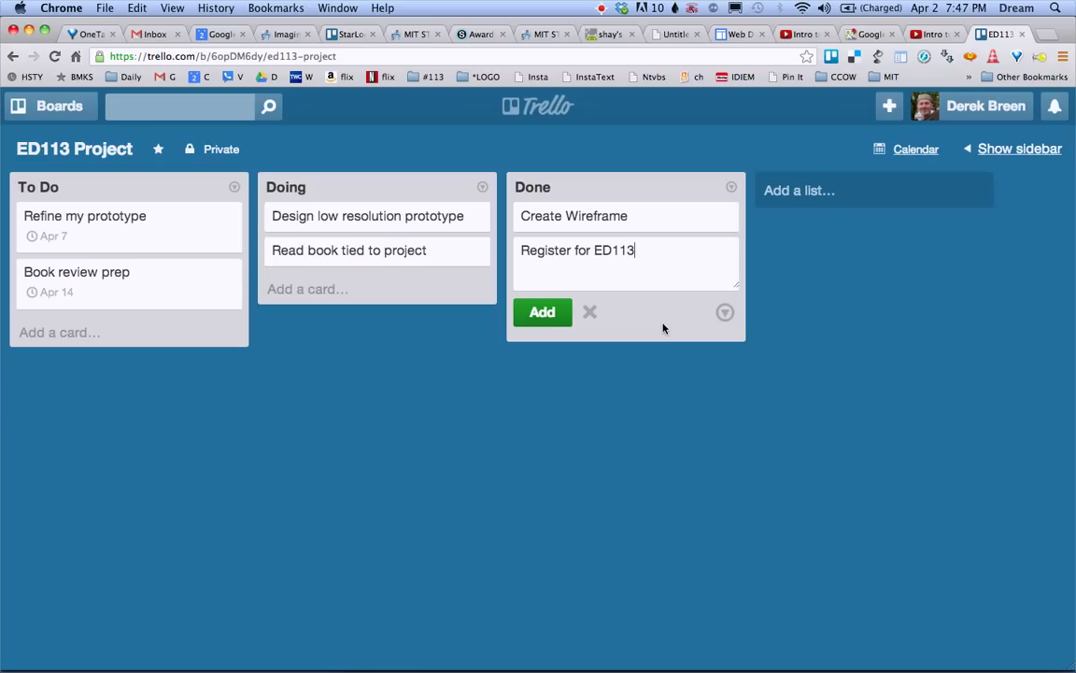
pyautogui.click(554, 313)
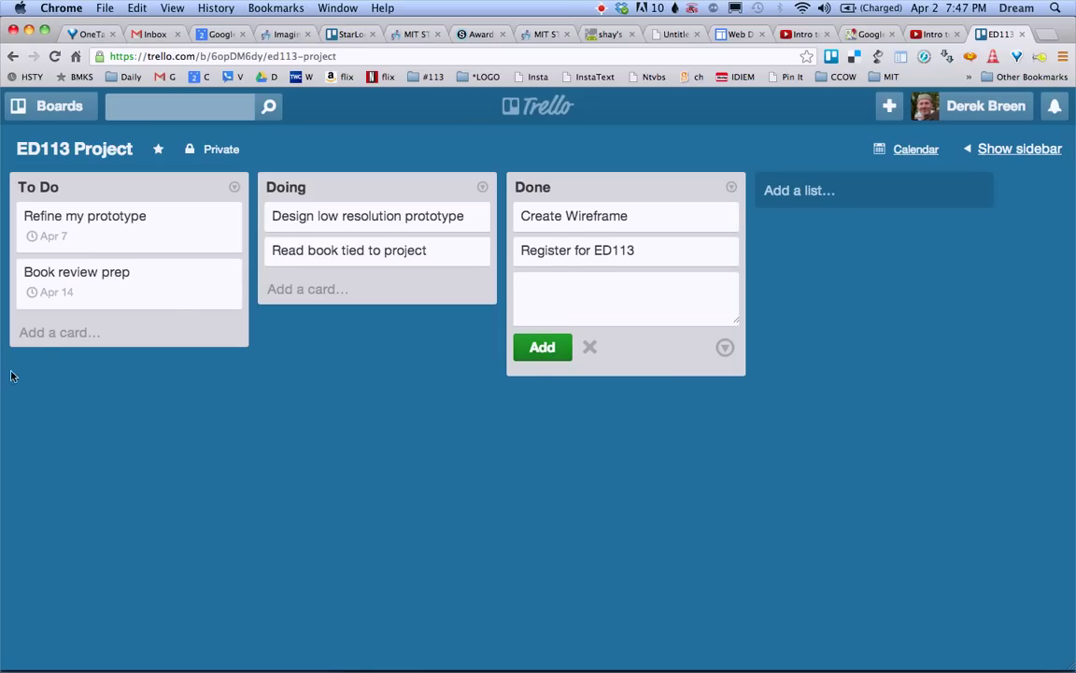
# - Add a card titled "Daily PLN Checkin" to the To Do list
pyautogui.click(43, 334)
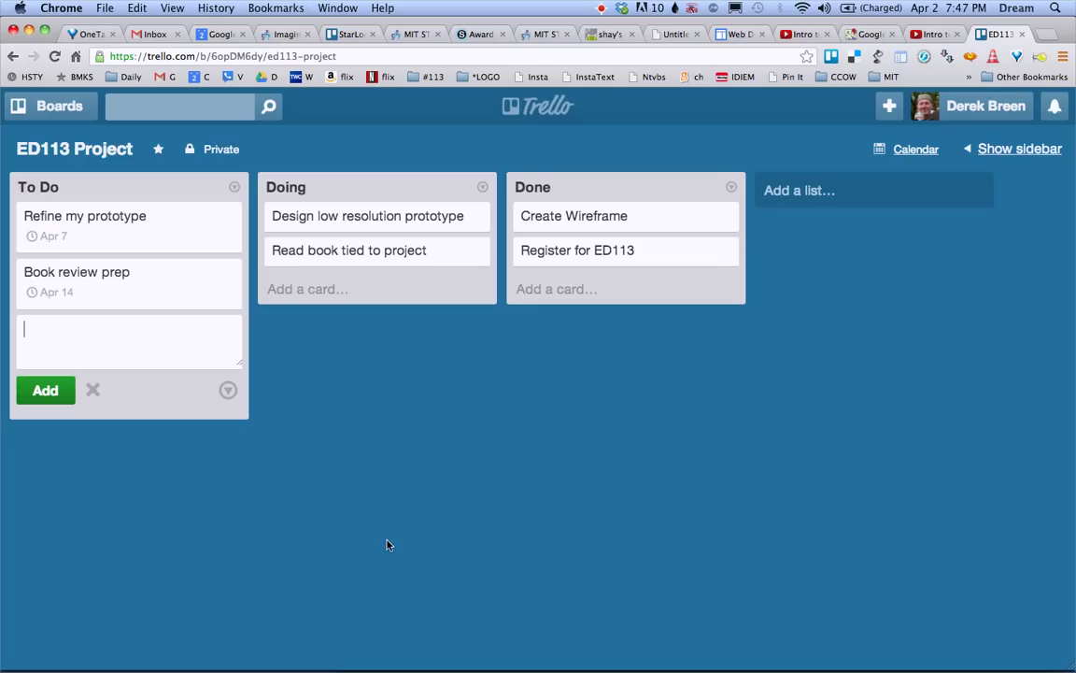
pyautogui.write('Daily PLN Checkin')
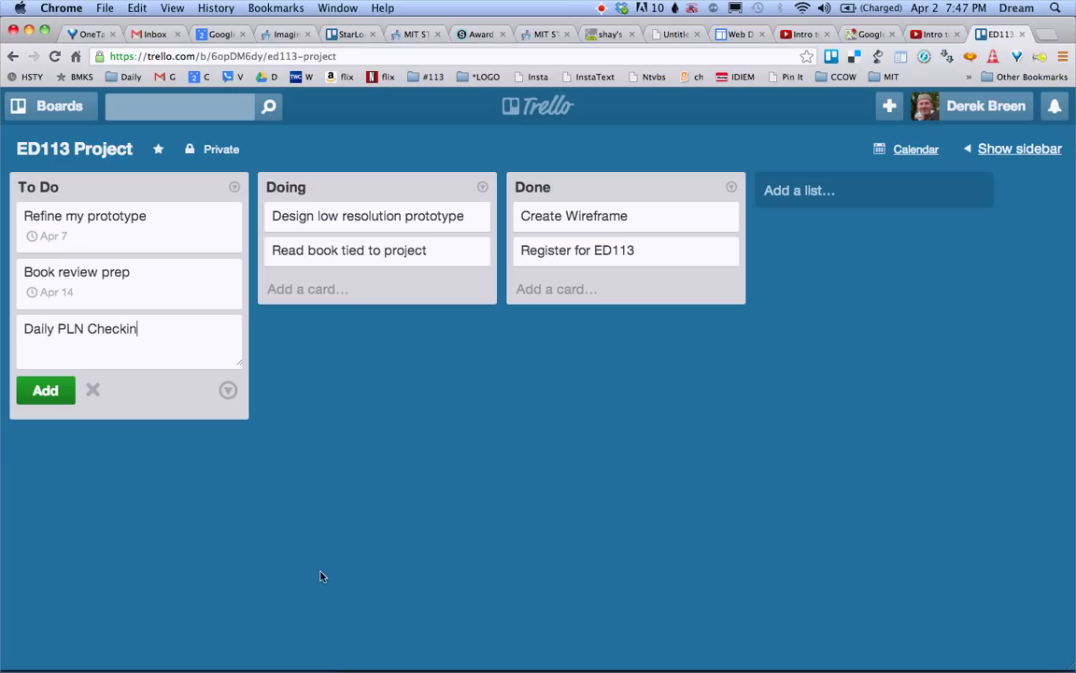
pyautogui.click(48, 390)
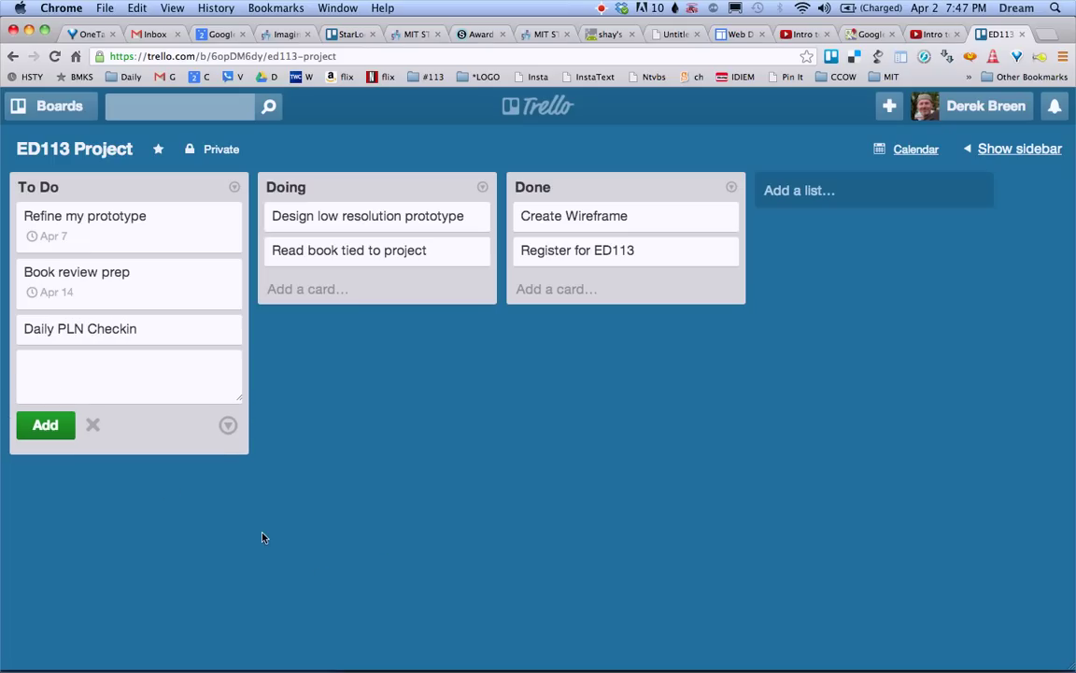
# - Add a "Weekly mindcasting" card to the To Do list and move it to the start of the Doing list
pyautogui.write('Weekly mindcasting')
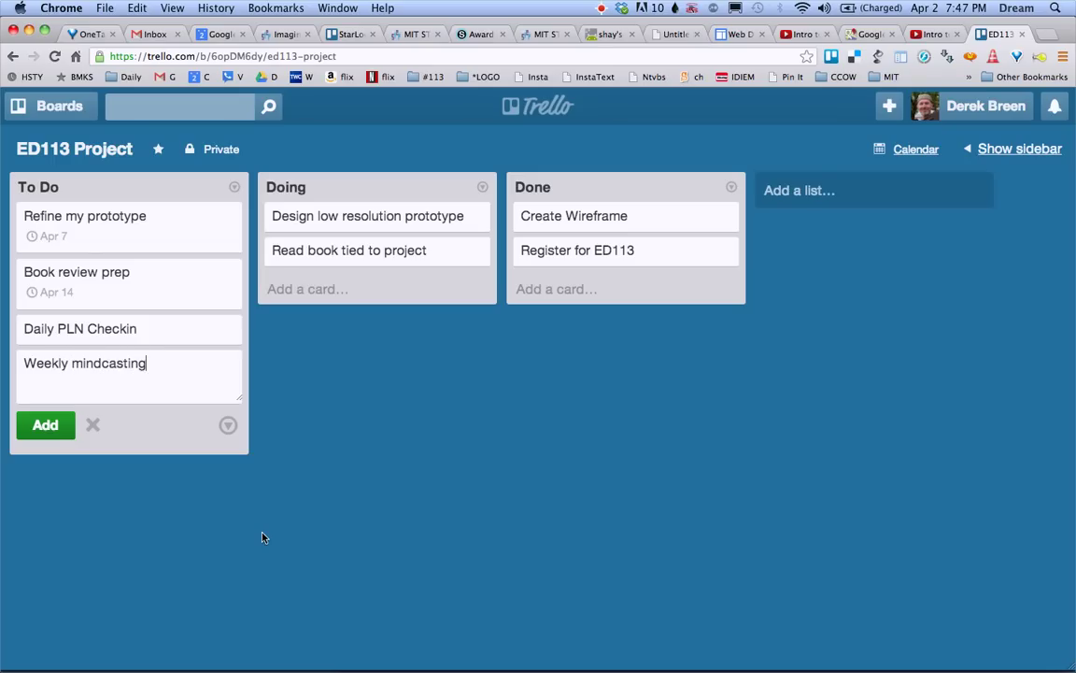
pyautogui.click(48, 425)
pyautogui.moveTo(175, 372); pyautogui.dragTo(424, 214)
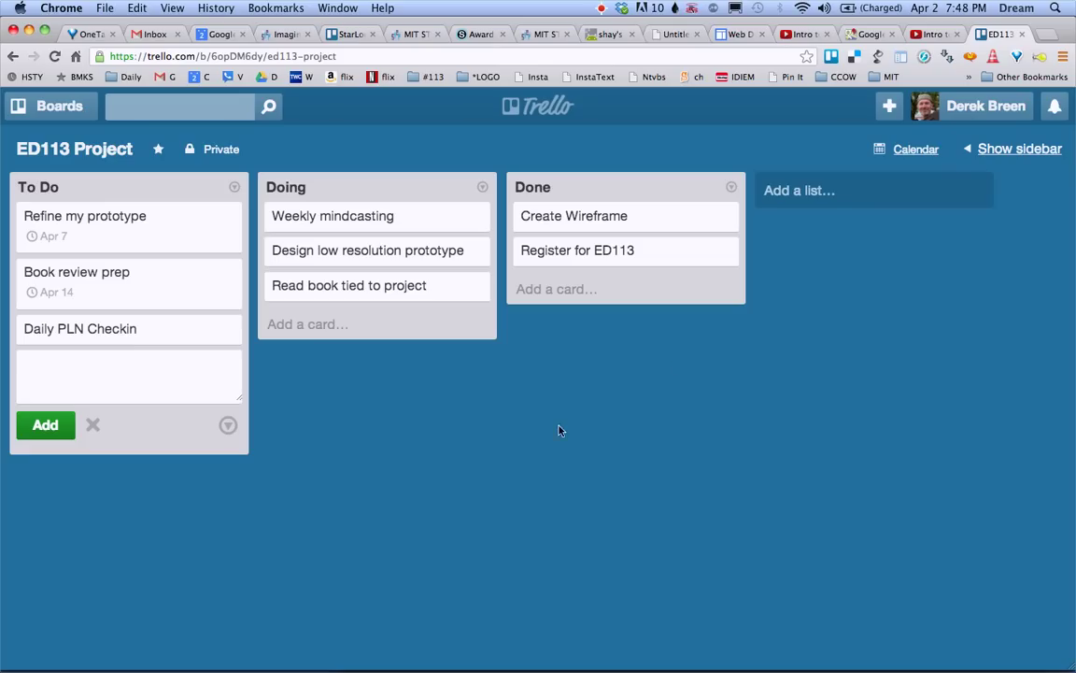
# - Add a card titled "Interviews for empathy map" to the To Do list
pyautogui.write('Interviews for empathy map')
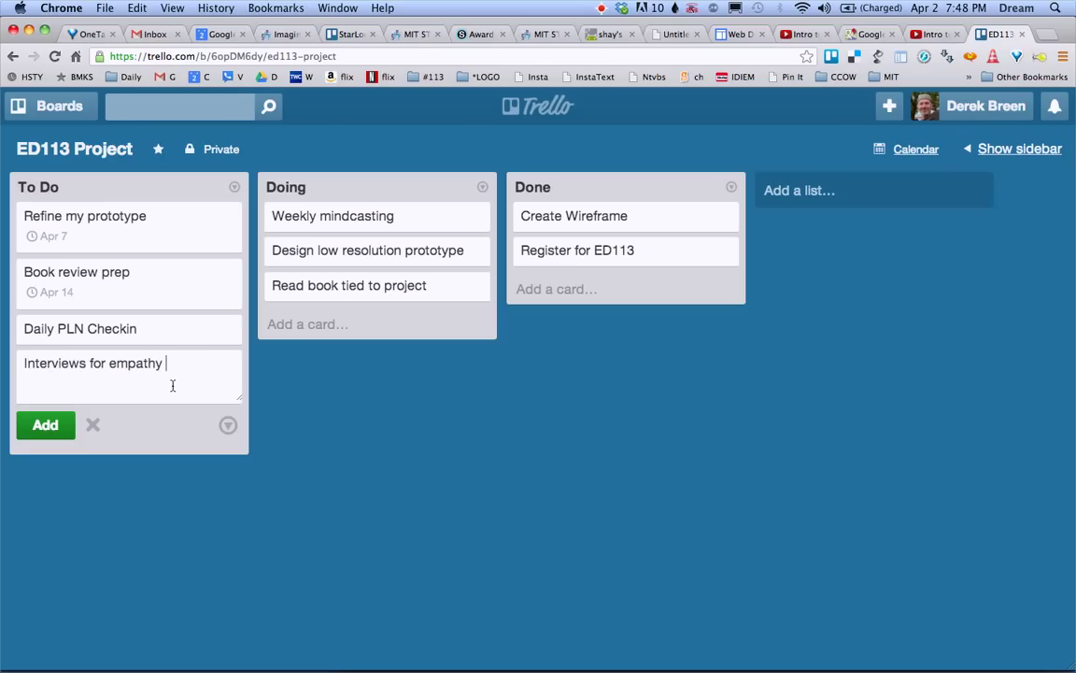
pyautogui.click(33, 426)
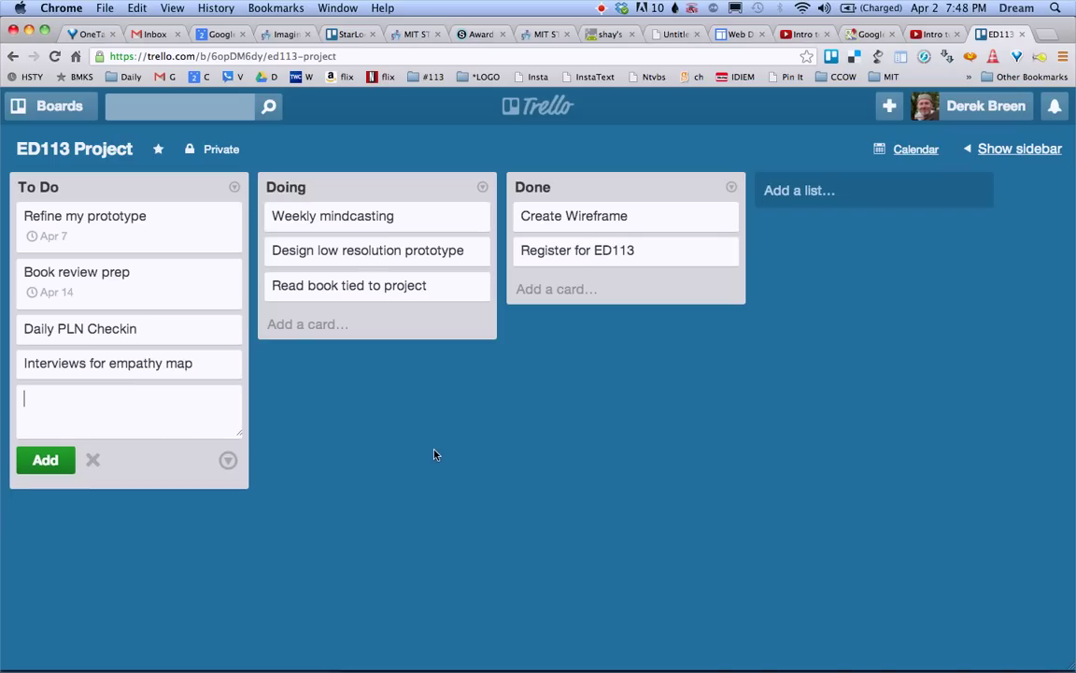
# - Create a new list named "Research Source" after the Done list
pyautogui.click(800, 192)
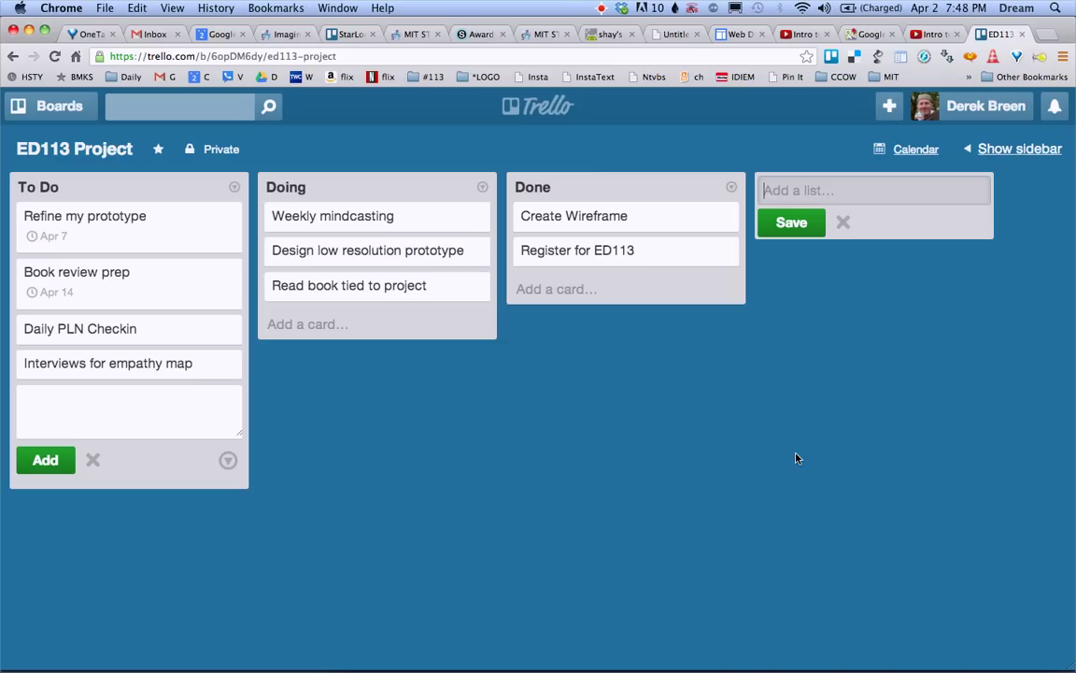
pyautogui.write('Research Source')
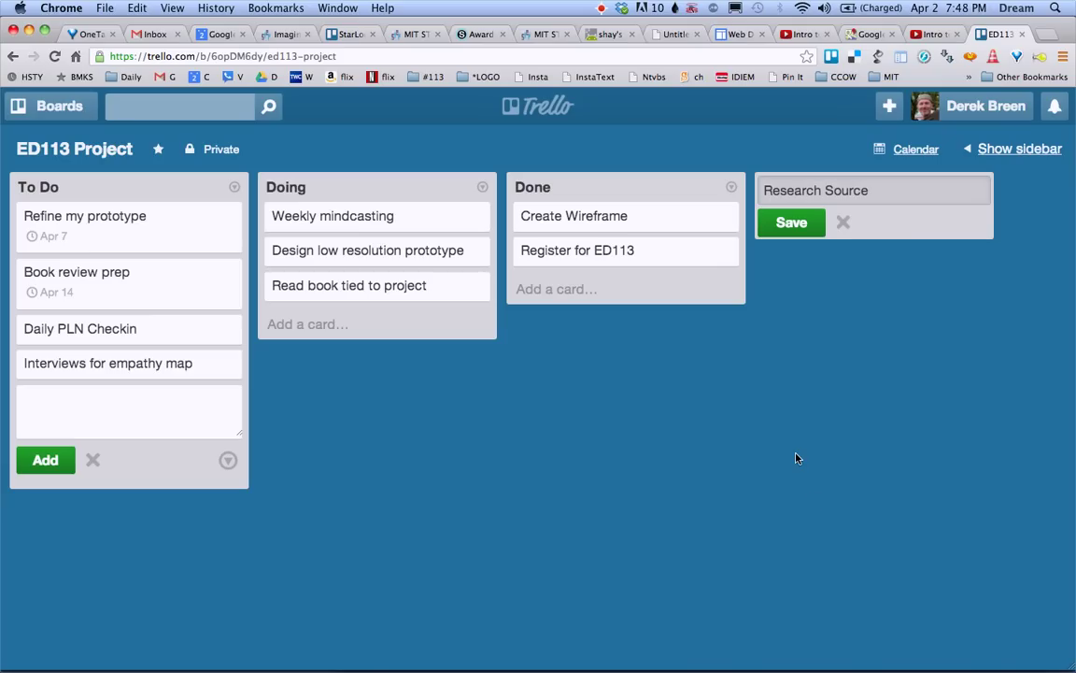
pyautogui.click(809, 221)
# - Add a card titled "Turtles, Termites and Traffic Jams" to the Research Source list
pyautogui.click(802, 239)
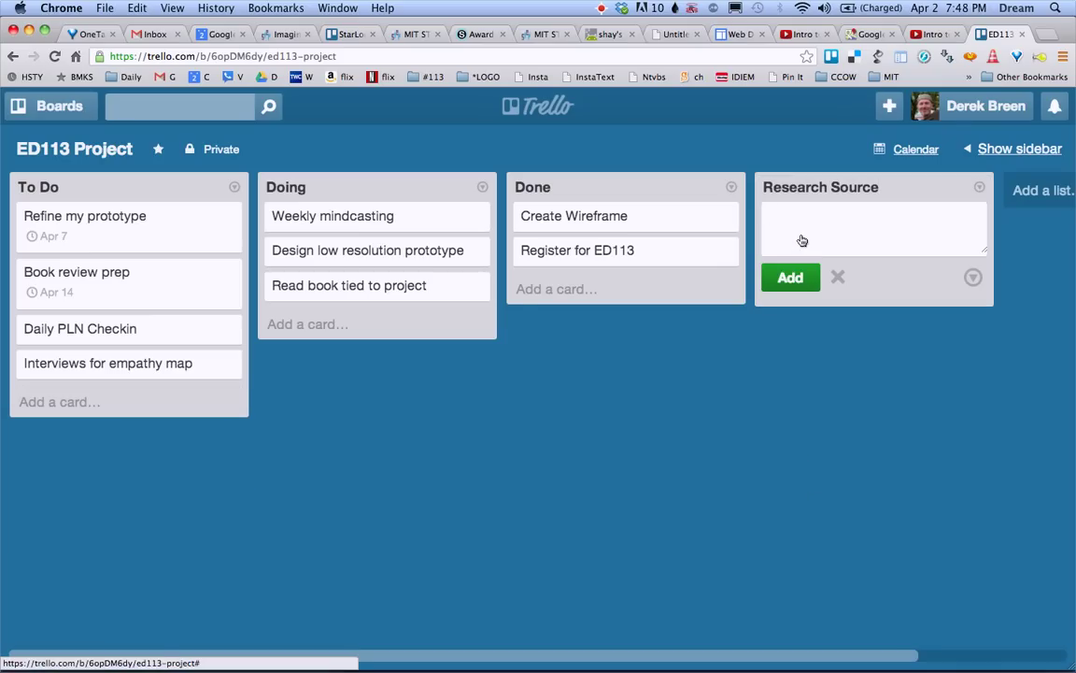
pyautogui.write('Turtles, Termites and ')
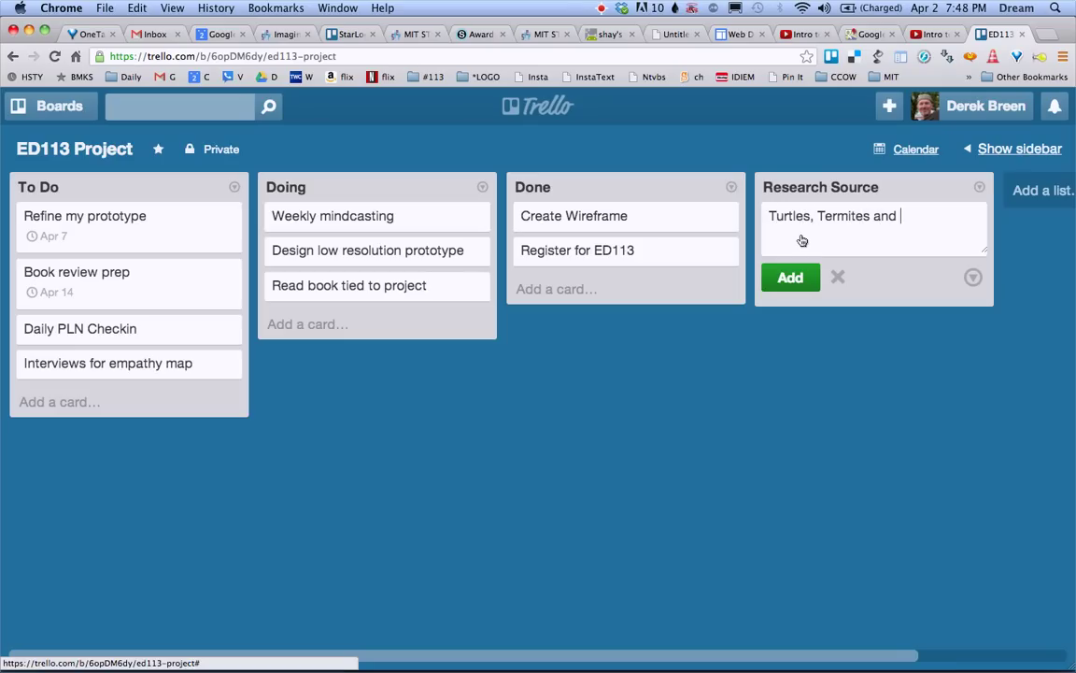
pyautogui.write('Traffic Jams')
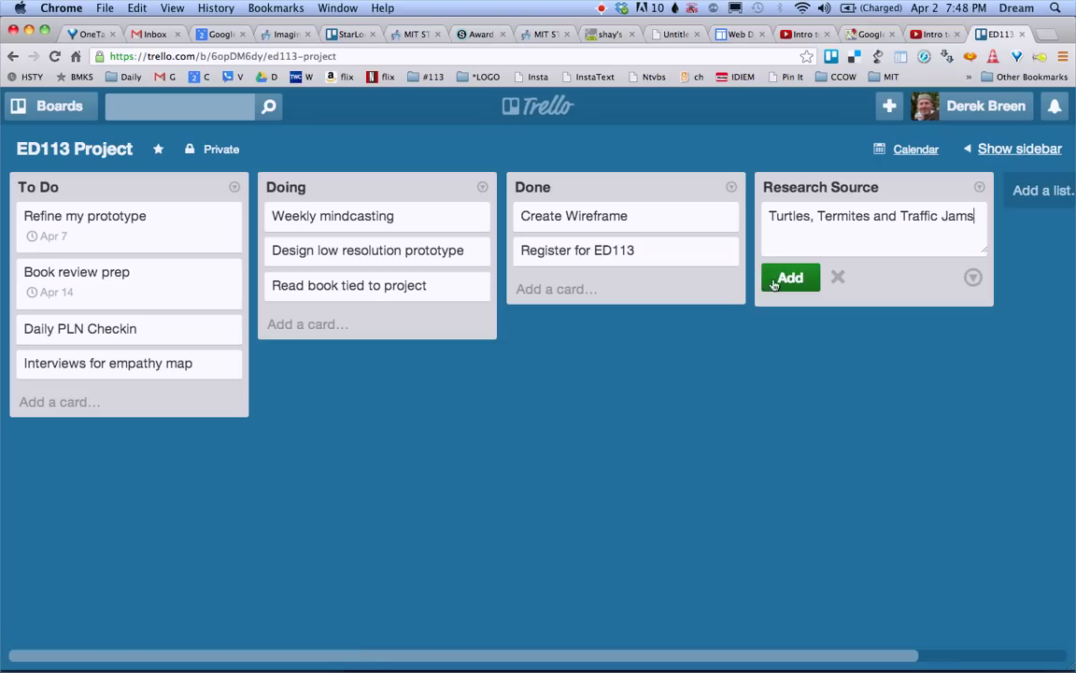
pyautogui.click(786, 278)
# - Open the "Turtles, Termites and Traffic Jams" card and give it the yellow label
pyautogui.click(855, 218)
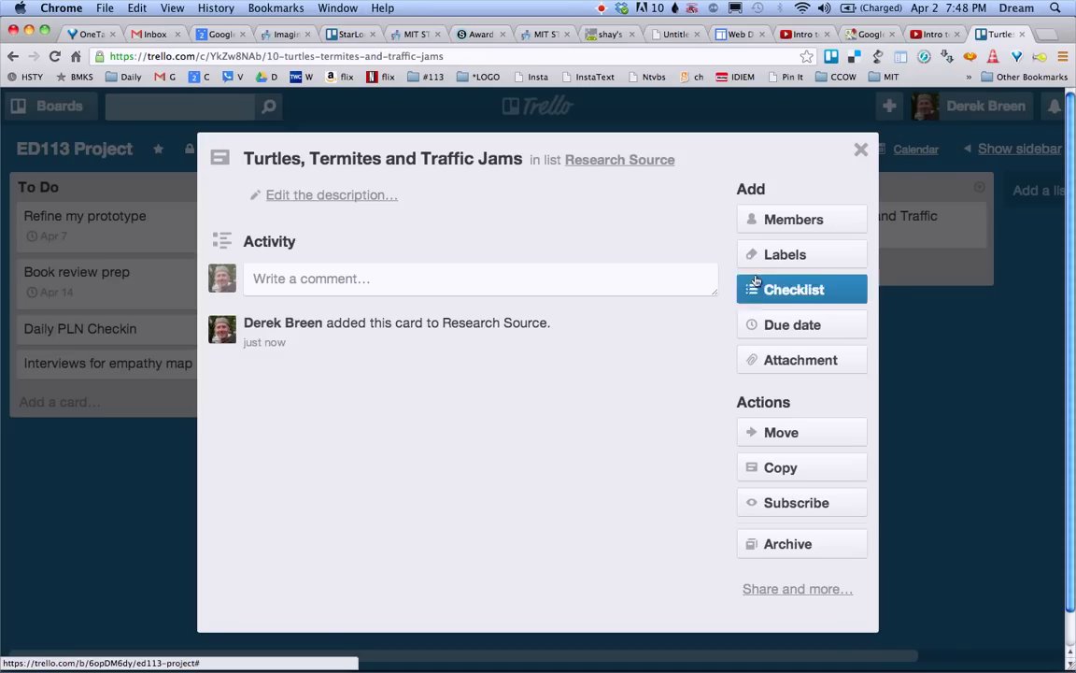
pyautogui.click(791, 253)
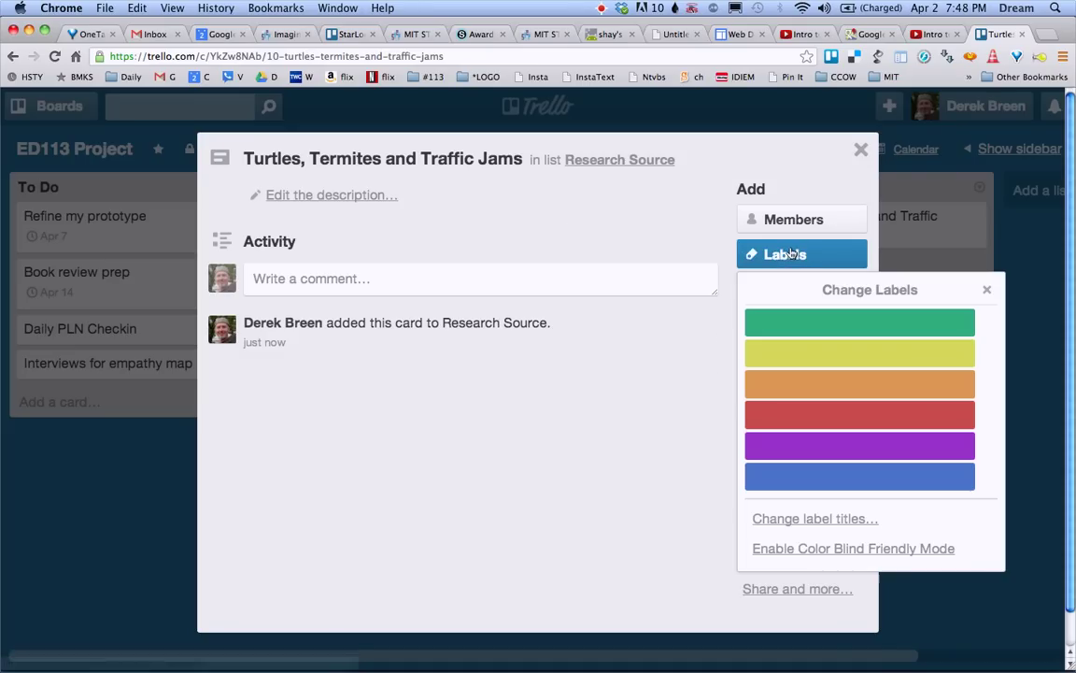
pyautogui.click(843, 349)
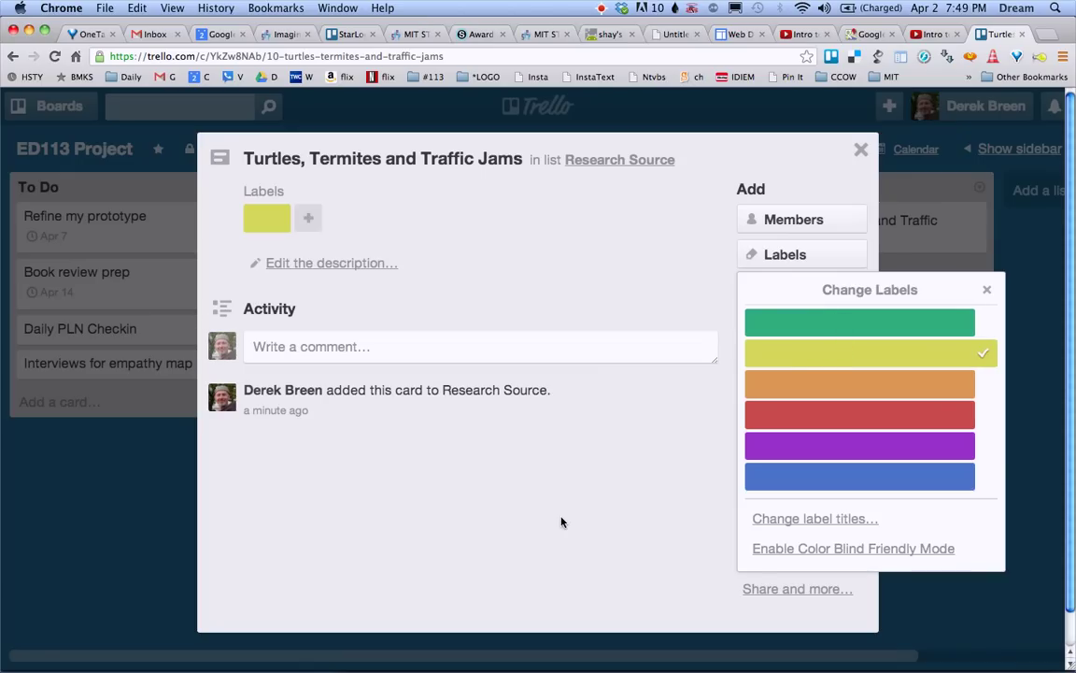
pyautogui.click(560, 521)
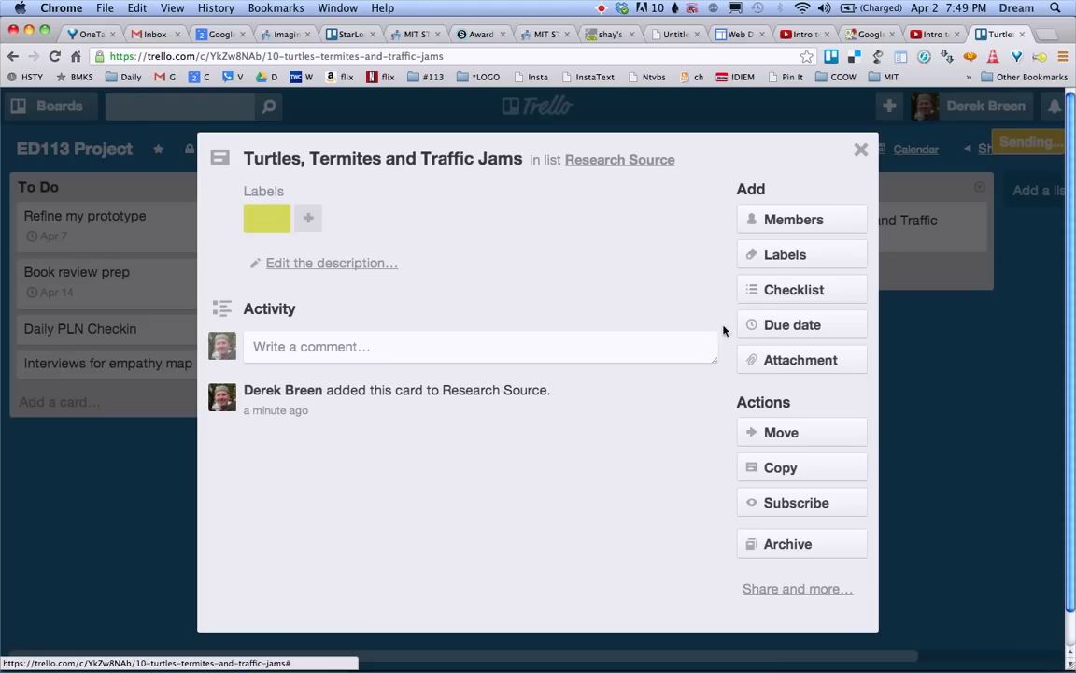
# - Start a link attachment on the card and open the MIT Press page for Turtles, Termites, and Traffic Jams in a new browser tab
pyautogui.click(800, 359)
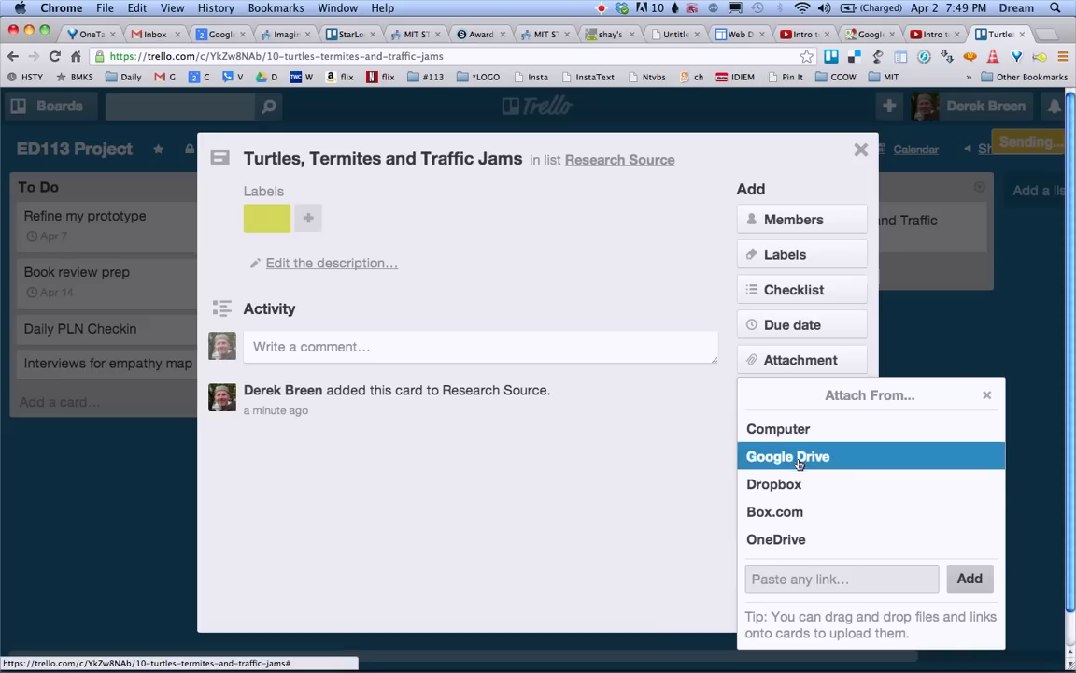
pyautogui.click(786, 580)
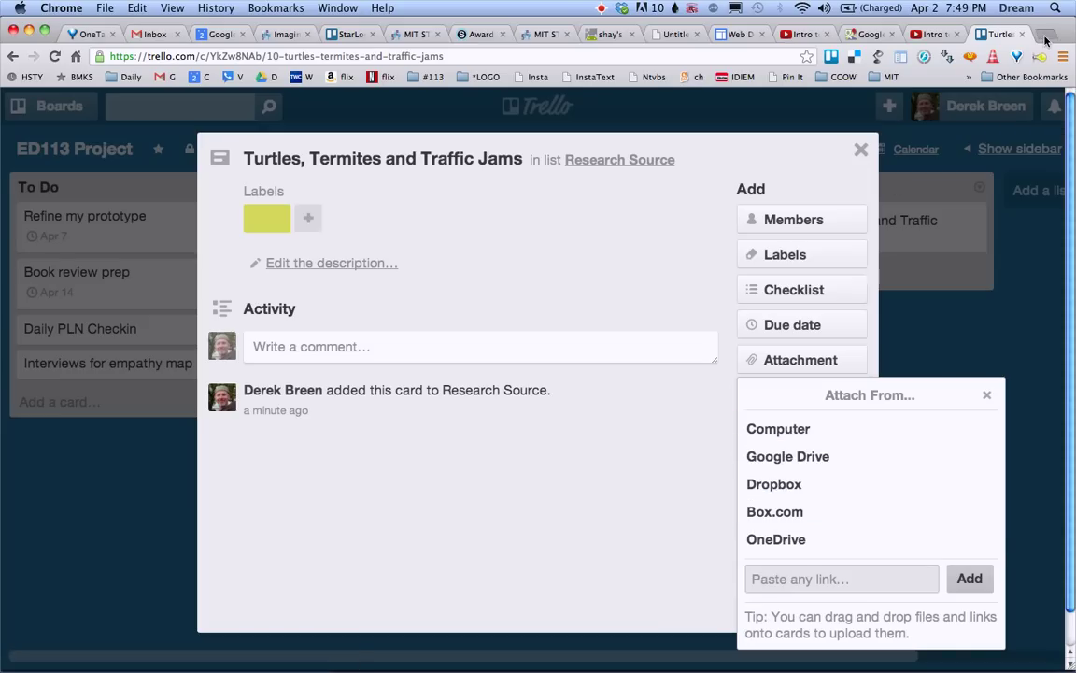
pyautogui.press('super+t')
pyautogui.write('turtles')
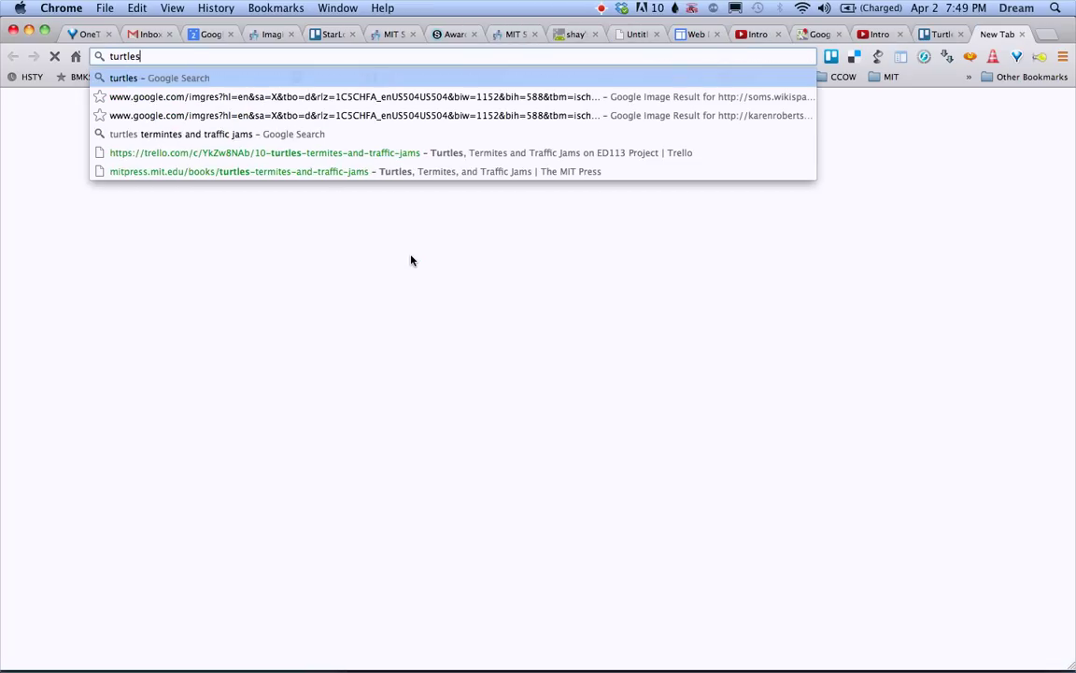
pyautogui.write(' termites')
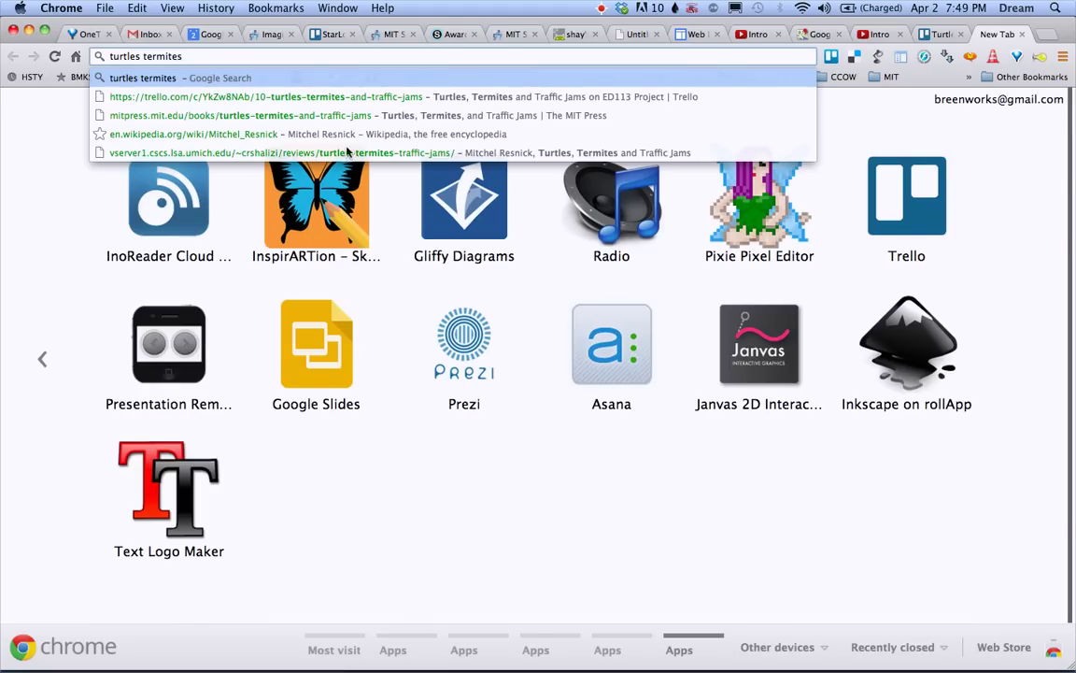
pyautogui.click(289, 113)
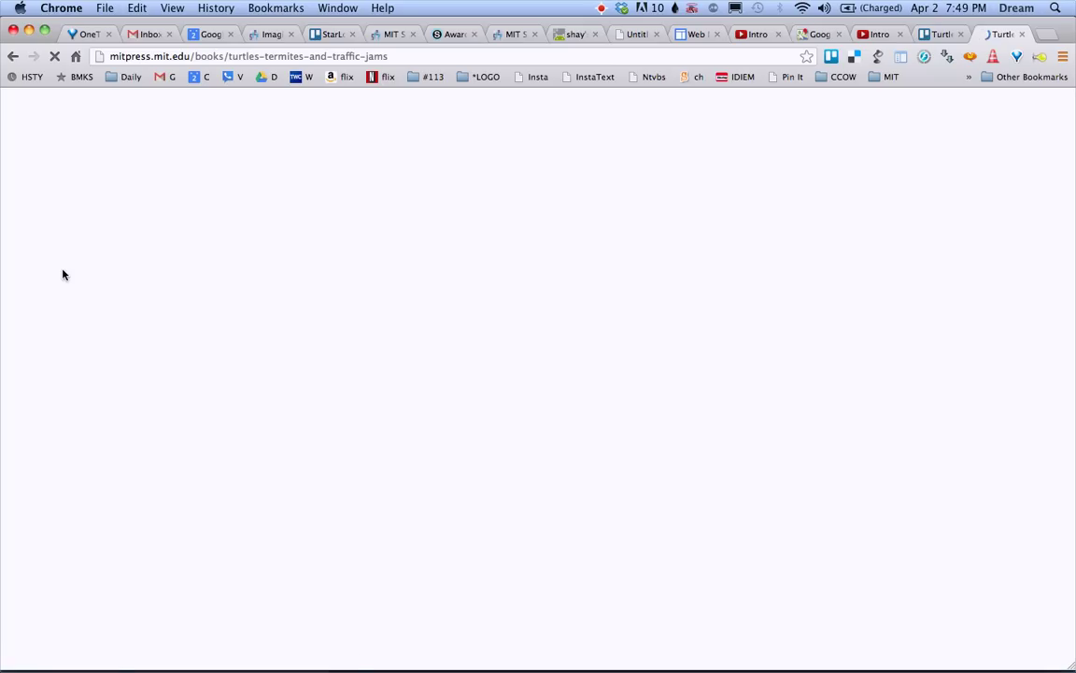
# - Copy the MIT Press page address and attach it as a link to the "Turtles, Termites and Traffic Jams" card
pyautogui.click(279, 58)
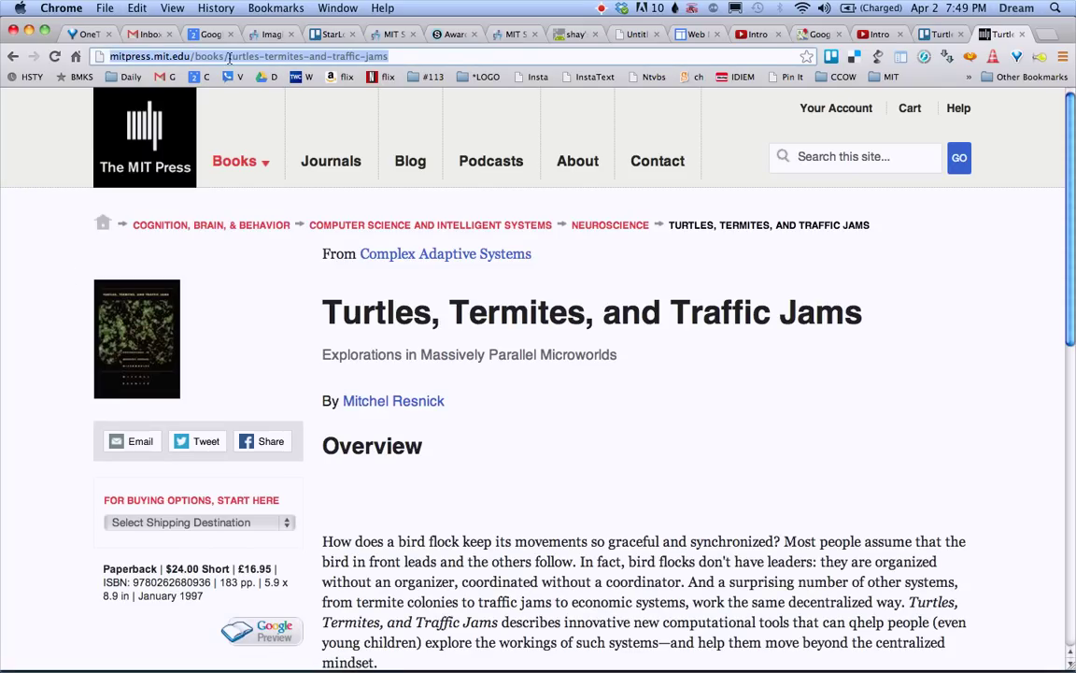
pyautogui.click(308, 34)
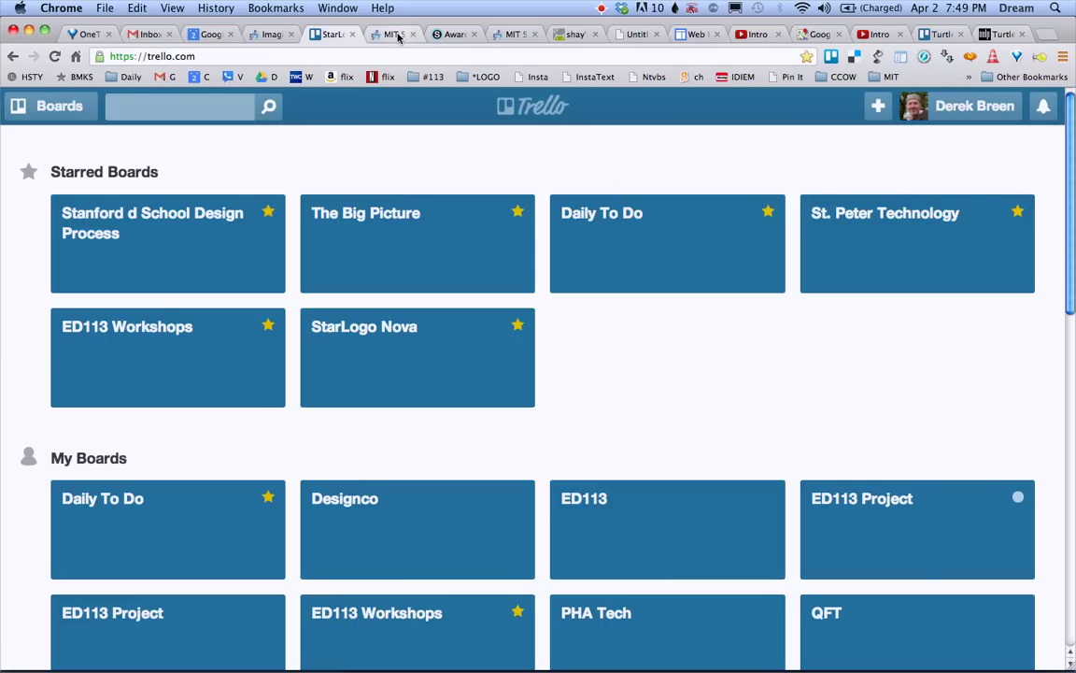
pyautogui.click(931, 34)
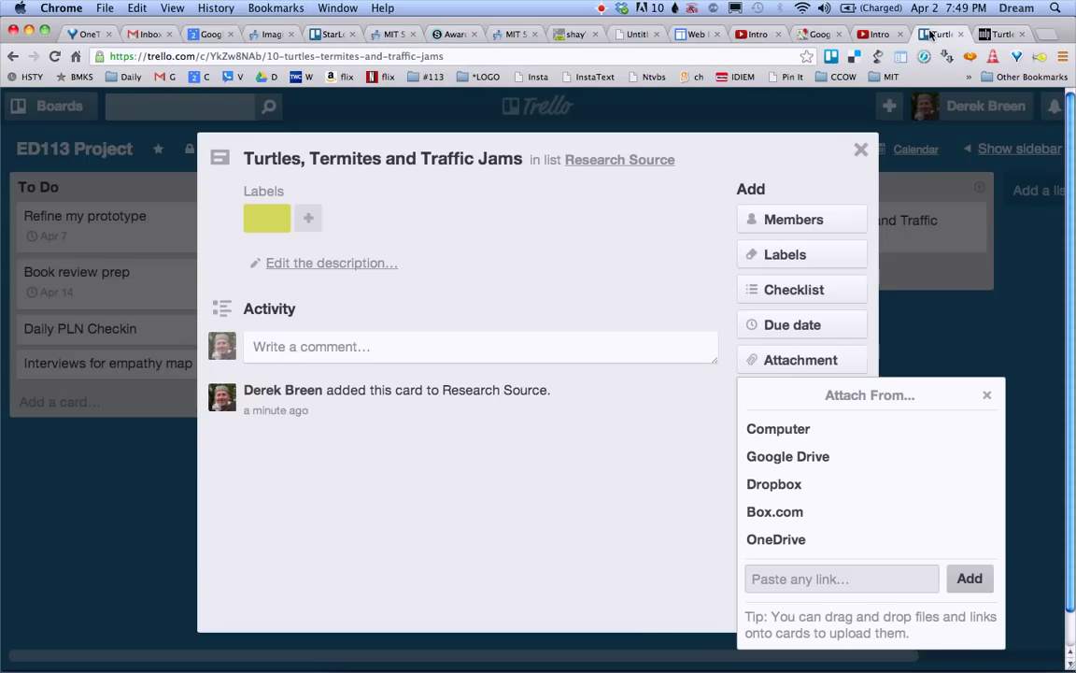
pyautogui.click(798, 576)
pyautogui.press('super+v')
pyautogui.click(959, 587)
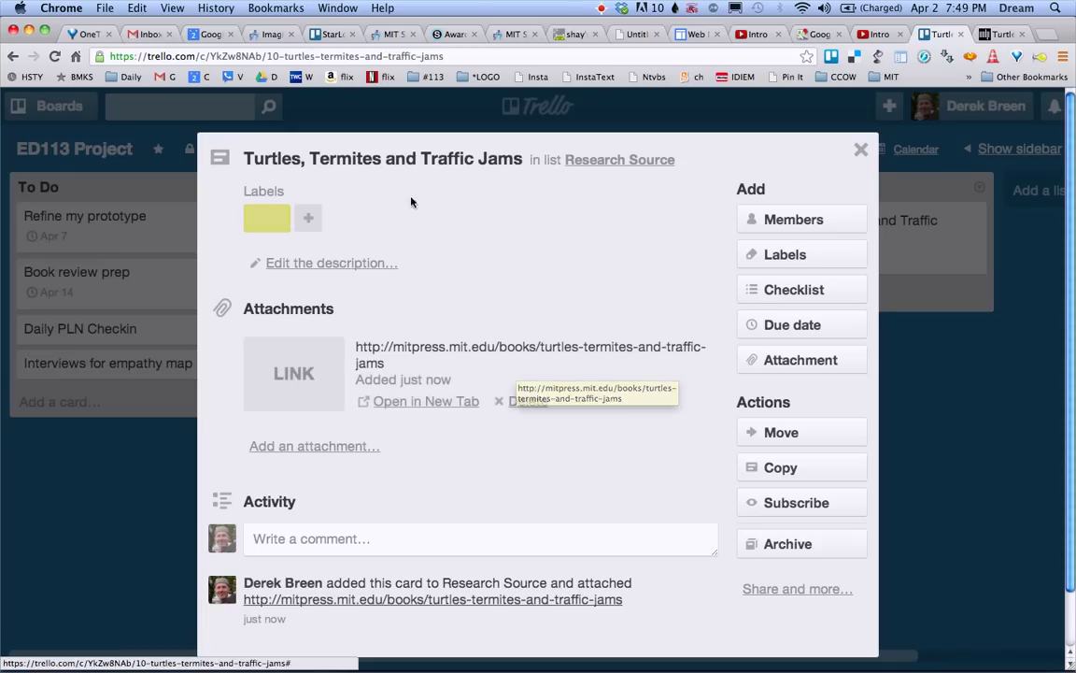
# - Post the comment "Definitely want to use this book for my project!" on the "Turtles, Termites and Traffic Jams" card
pyautogui.click(301, 539)
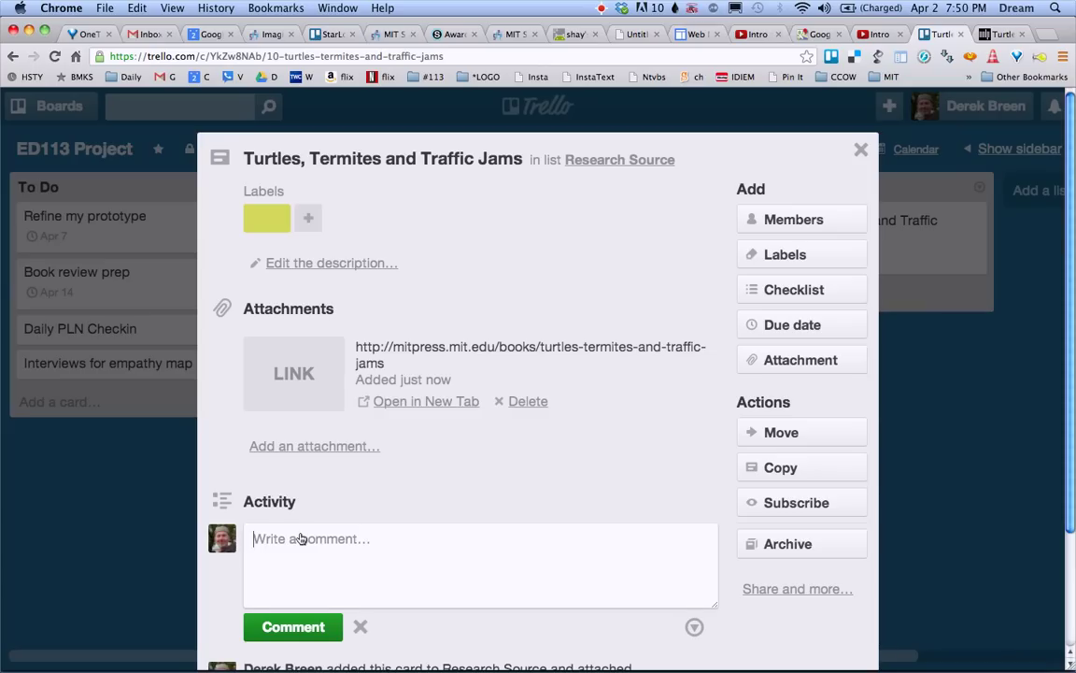
pyautogui.write('Defitely want t')
pyautogui.press('BackSpace')
pyautogui.press('BackSpace')
pyautogui.press('BackSpace')
pyautogui.press('BackSpace')
pyautogui.press('BackSpace')
pyautogui.press('BackSpace')
pyautogui.press('BackSpace')
pyautogui.press('BackSpace')
pyautogui.press('BackSpace')
pyautogui.press('BackSpace')
pyautogui.press('BackSpace')
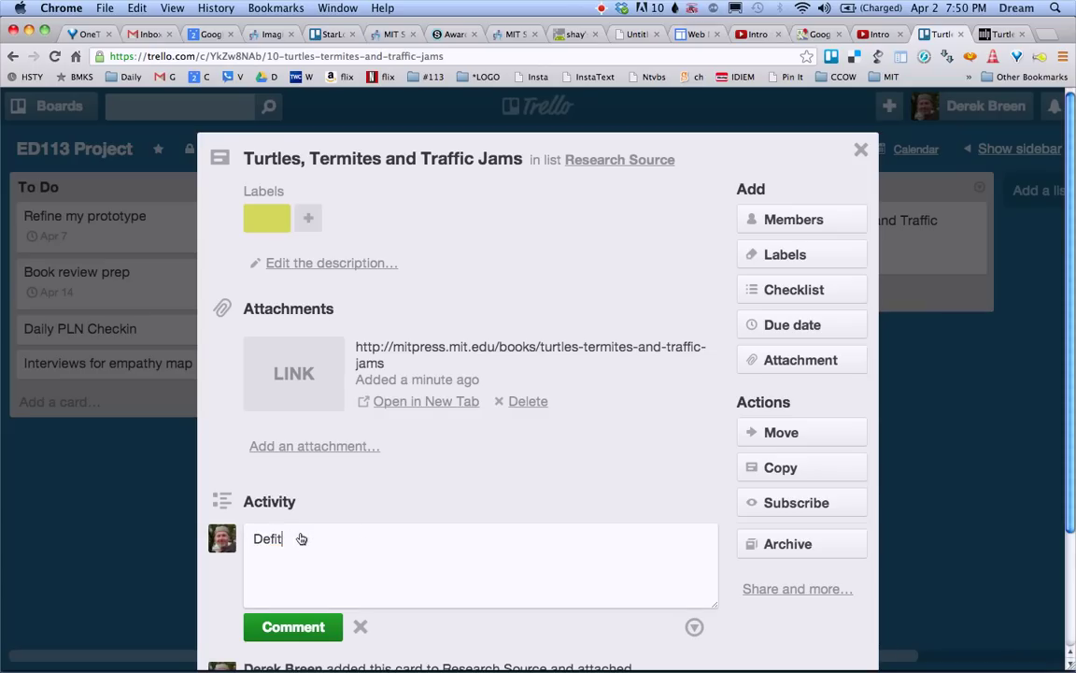
pyautogui.write('nitely want to use this bo')
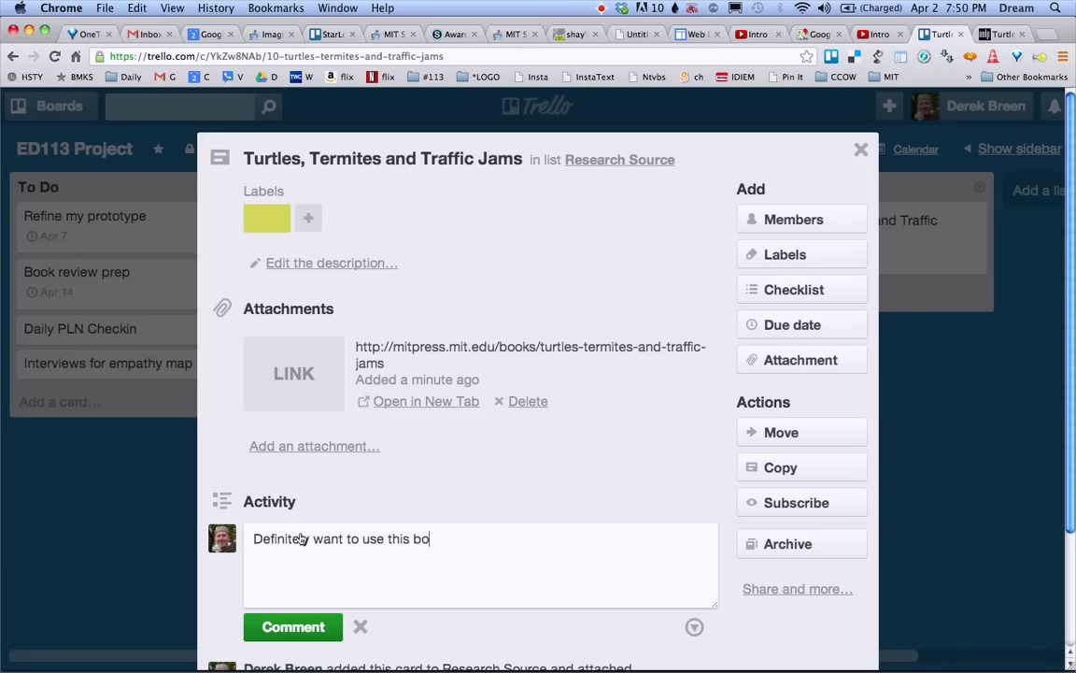
pyautogui.write('ok for my project!')
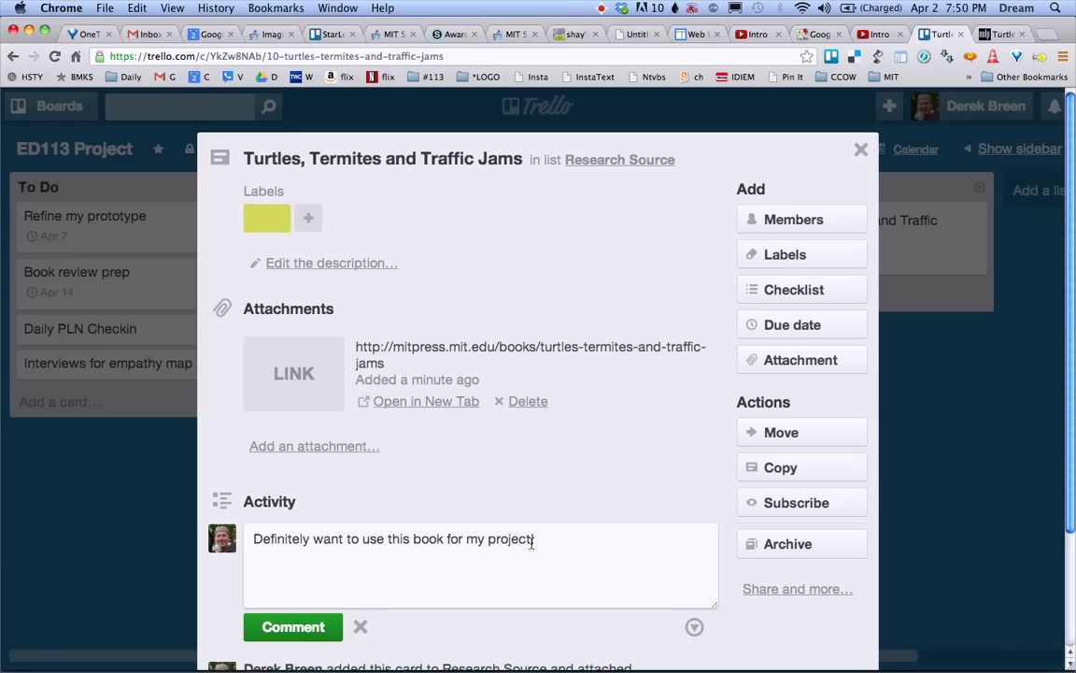
pyautogui.write('!')
pyautogui.click(283, 624)
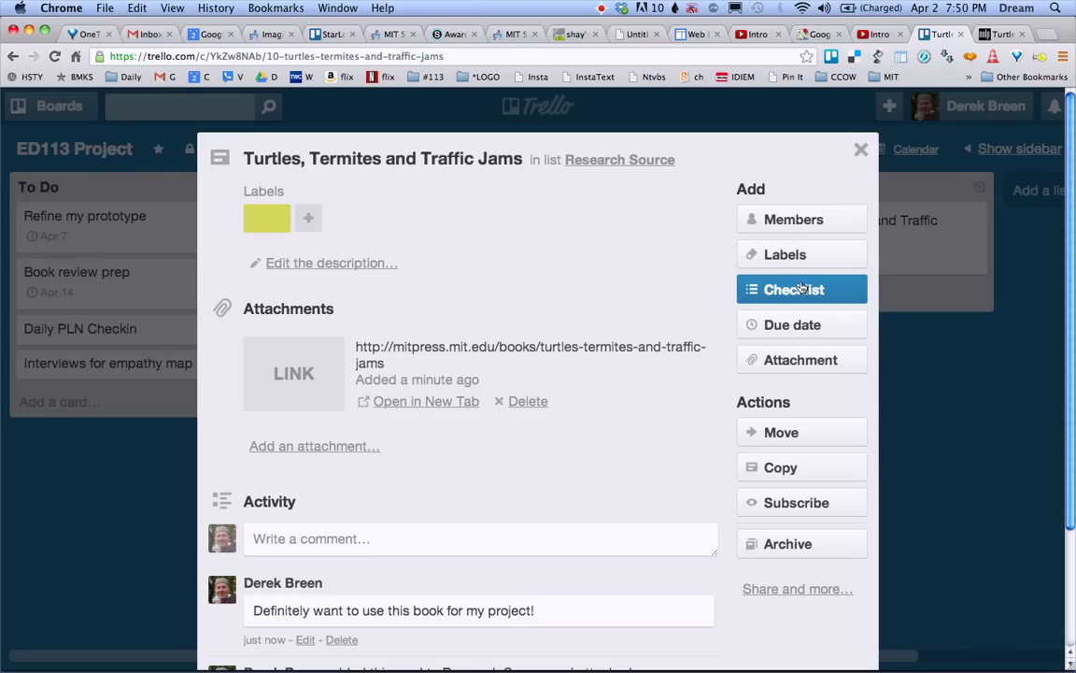
# - Close the "Turtles, Termites and Traffic Jams" card and return to the ED113 Project board
pyautogui.scroll(-3, 616, 316)
pyautogui.scroll(3, 617, 316)
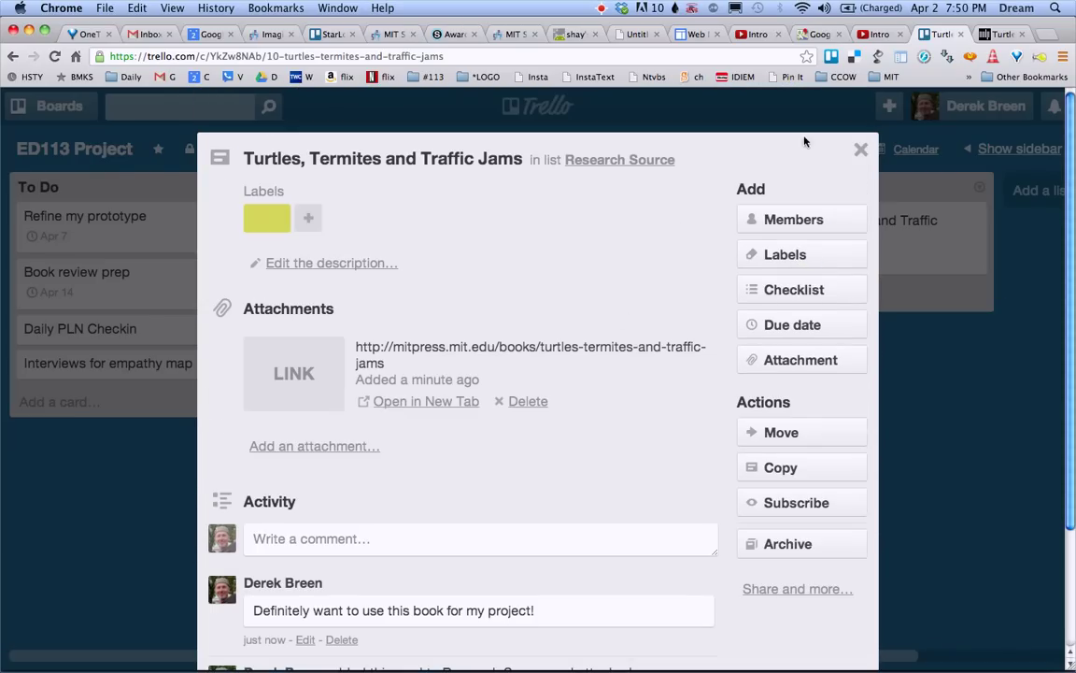
pyautogui.click(860, 150)
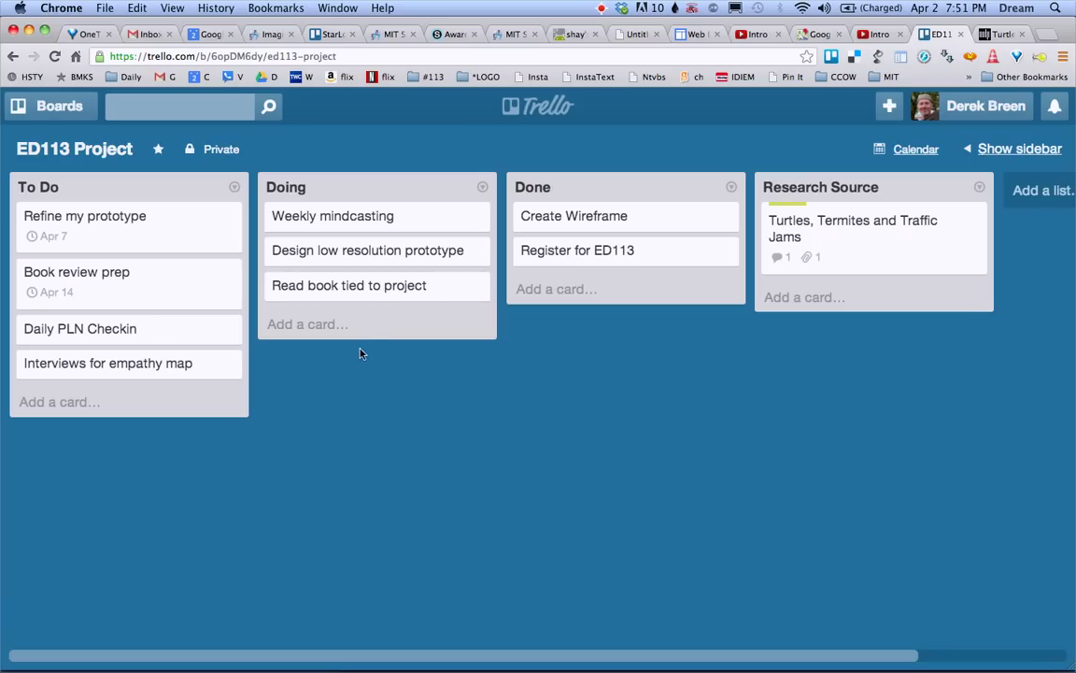
# - Open the "Book review prep" card in To Do and add a checklist titled "Things to bring"
pyautogui.click(114, 278)
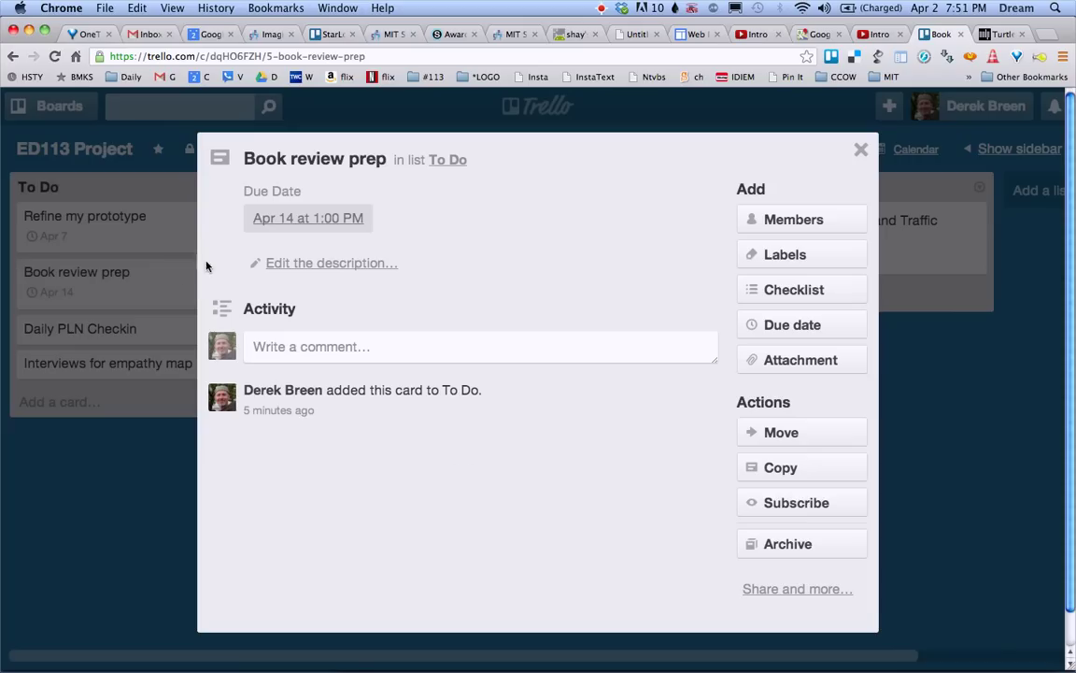
pyautogui.click(772, 295)
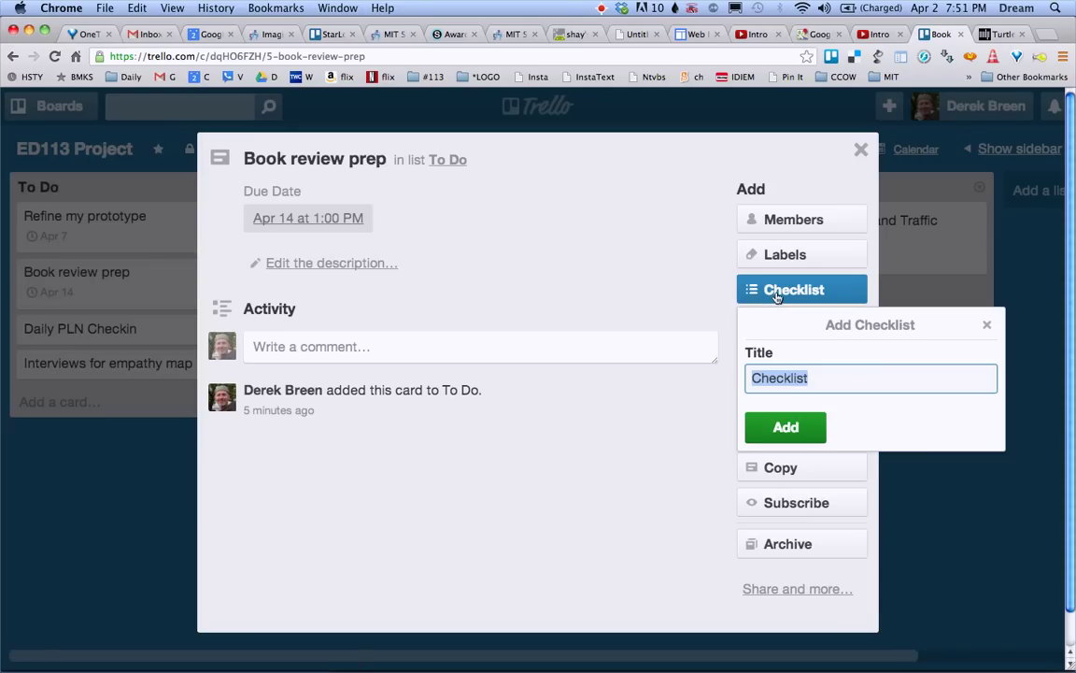
pyautogui.write('THi')
pyautogui.press('BackSpace')
pyautogui.press('BackSpace')
pyautogui.write('hings to bring')
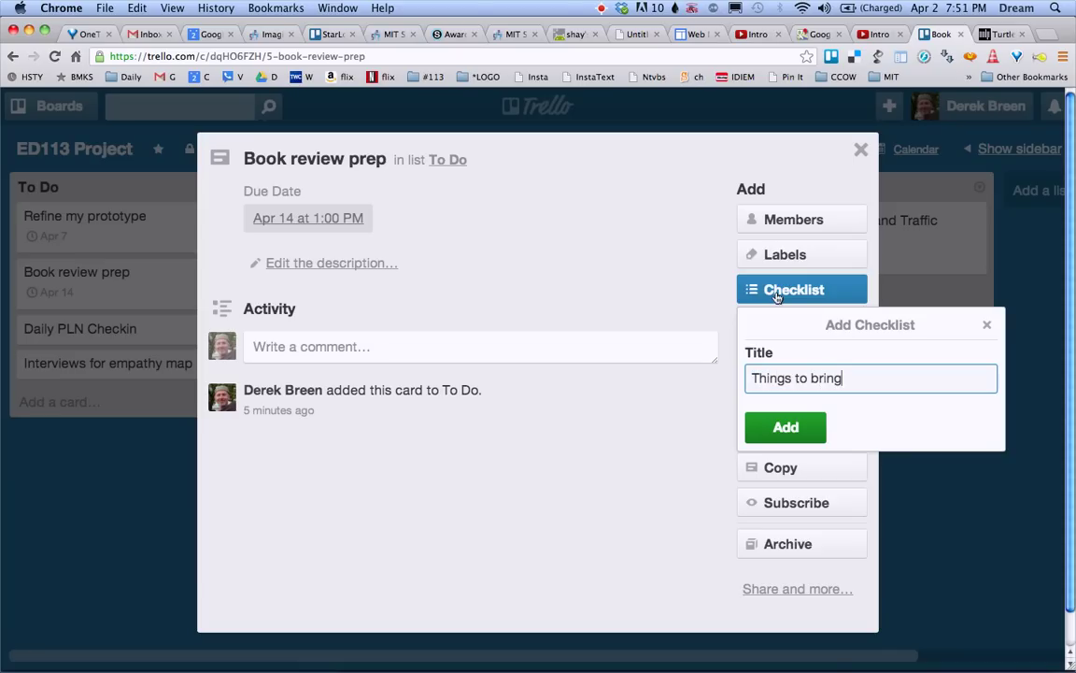
pyautogui.press('Return')
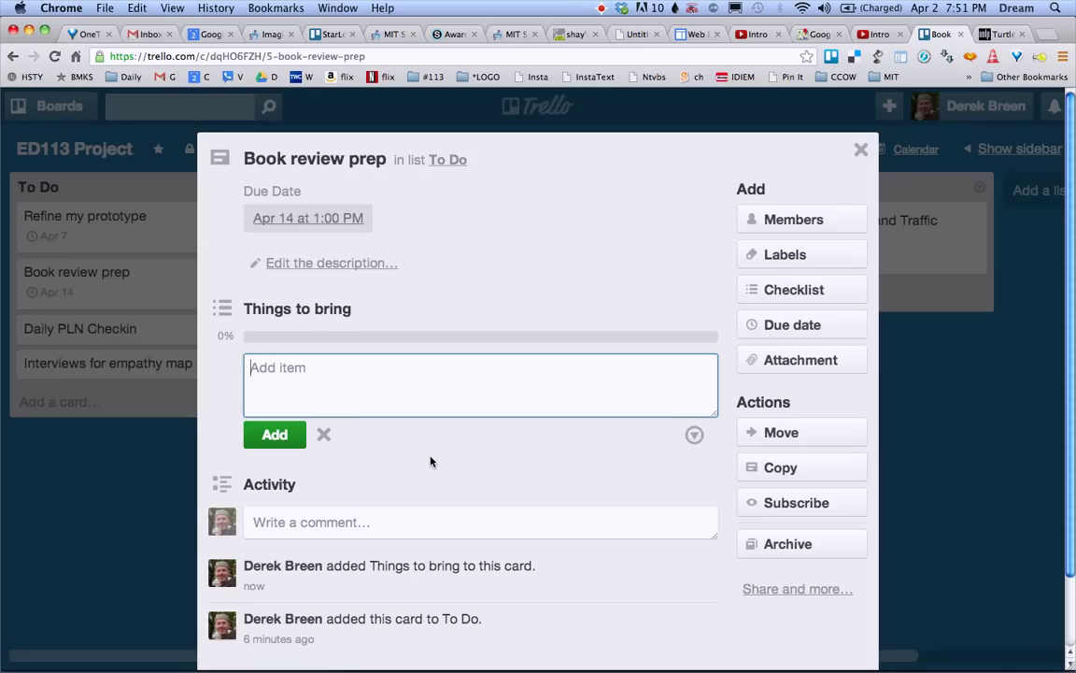
# - Add the items "the book", "poster board", "yellow stickies", "chocolate" and "spare markers" to the "Things to bring" checklist, and close the card
pyautogui.write('the book')
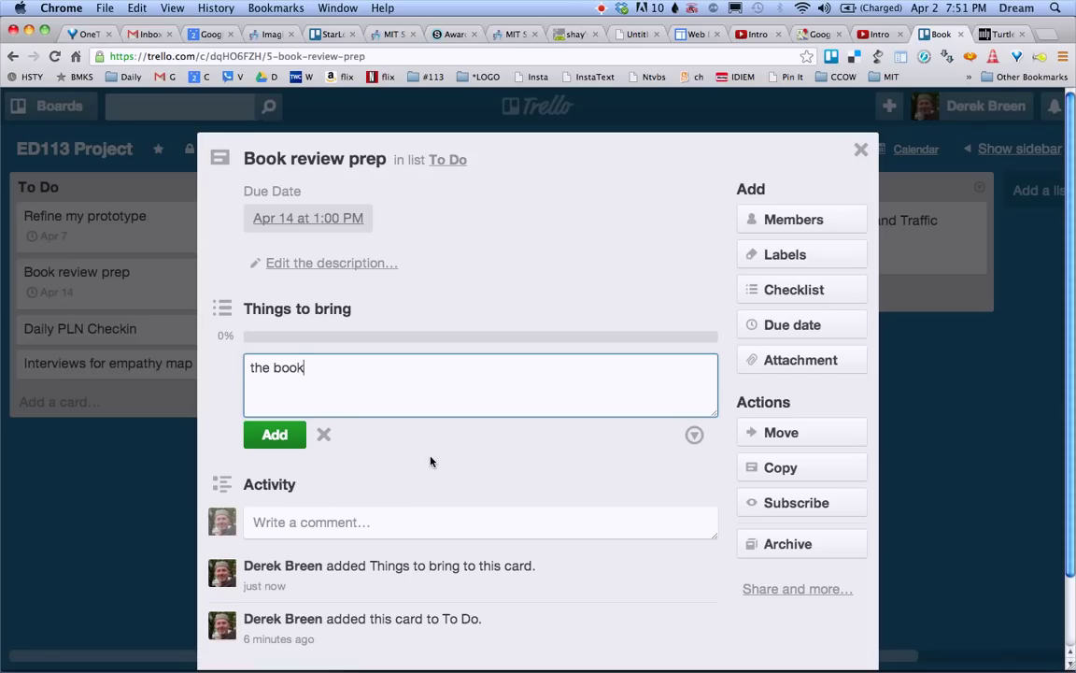
pyautogui.click(271, 435)
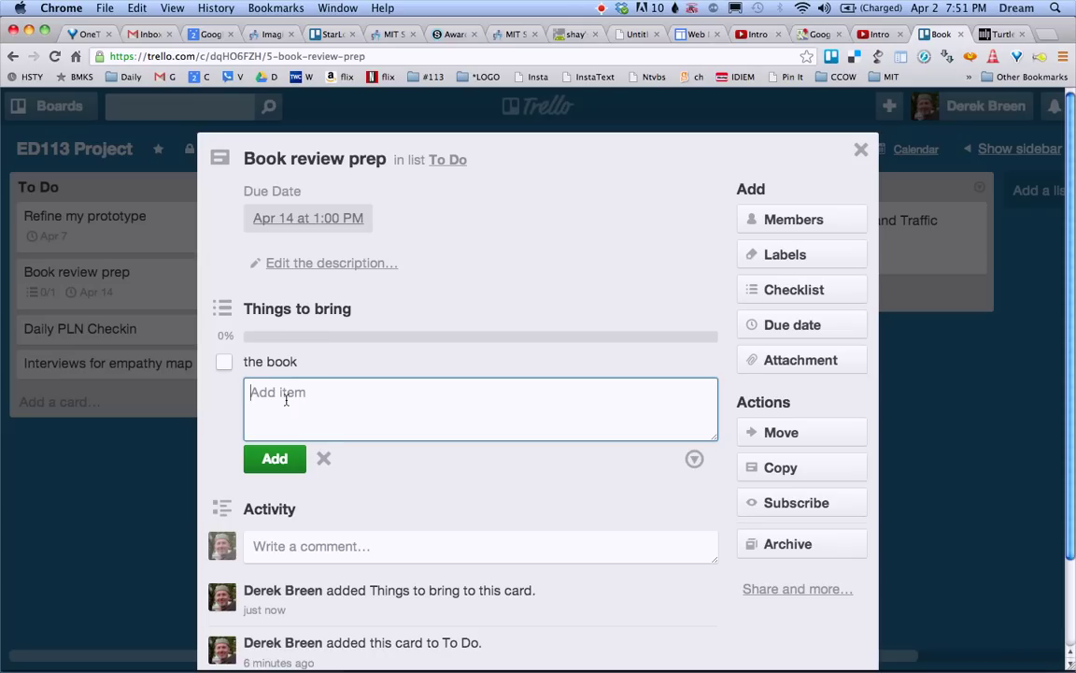
pyautogui.write('poster board')
pyautogui.click(274, 458)
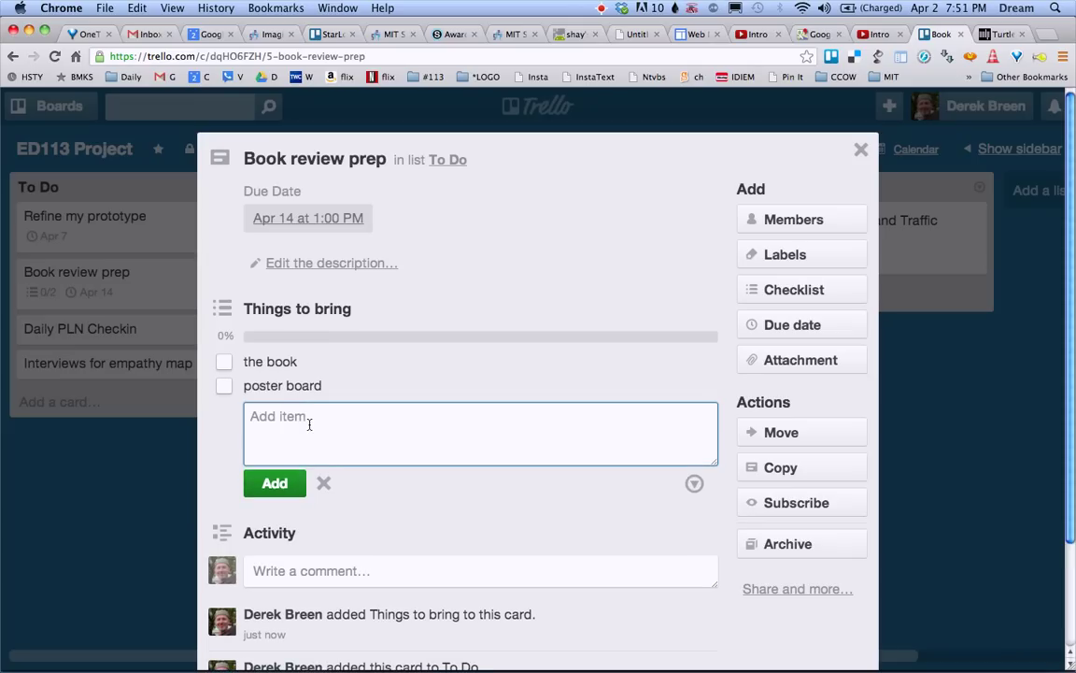
pyautogui.write('yellow stickies')
pyautogui.press('Return')
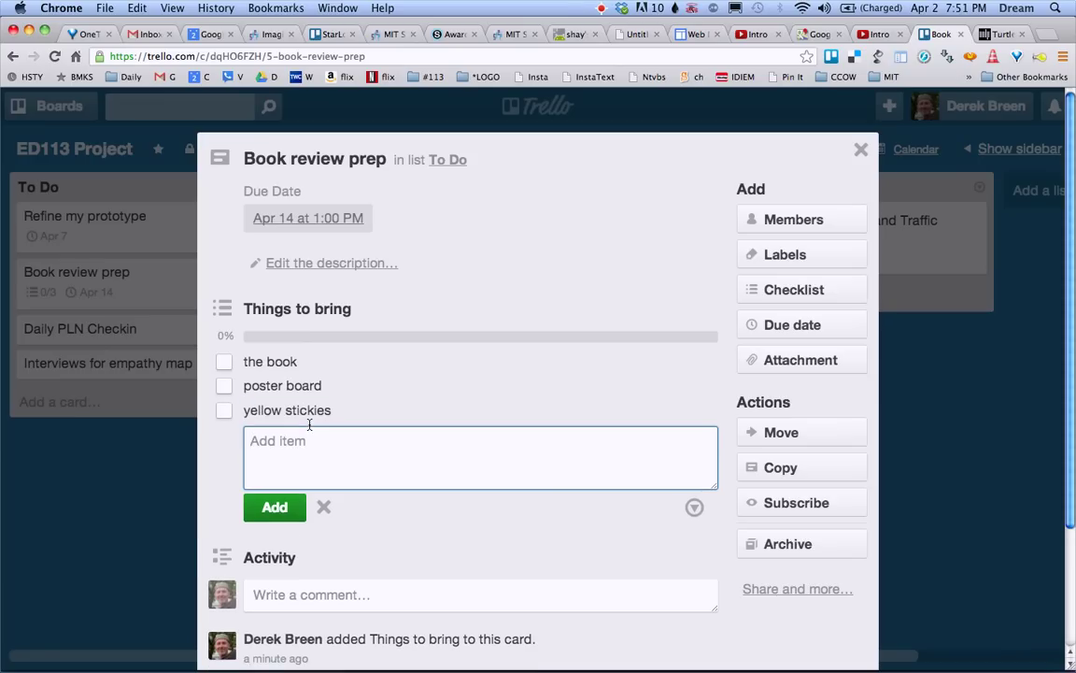
pyautogui.write('chocolate')
pyautogui.click(277, 507)
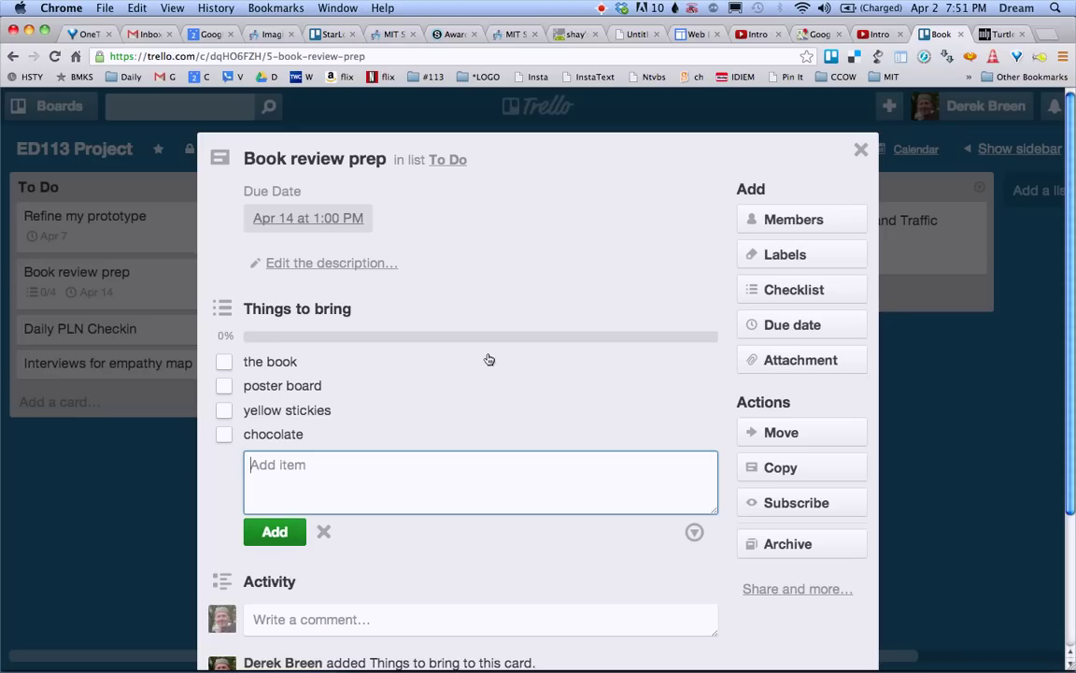
pyautogui.write('spare markers')
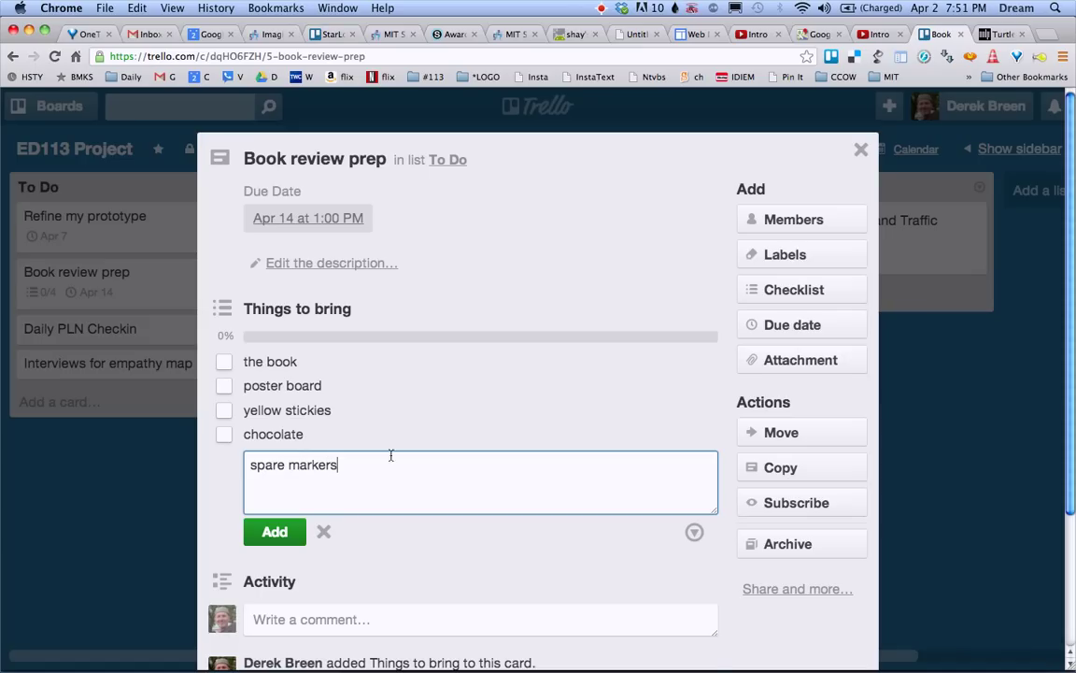
pyautogui.click(274, 532)
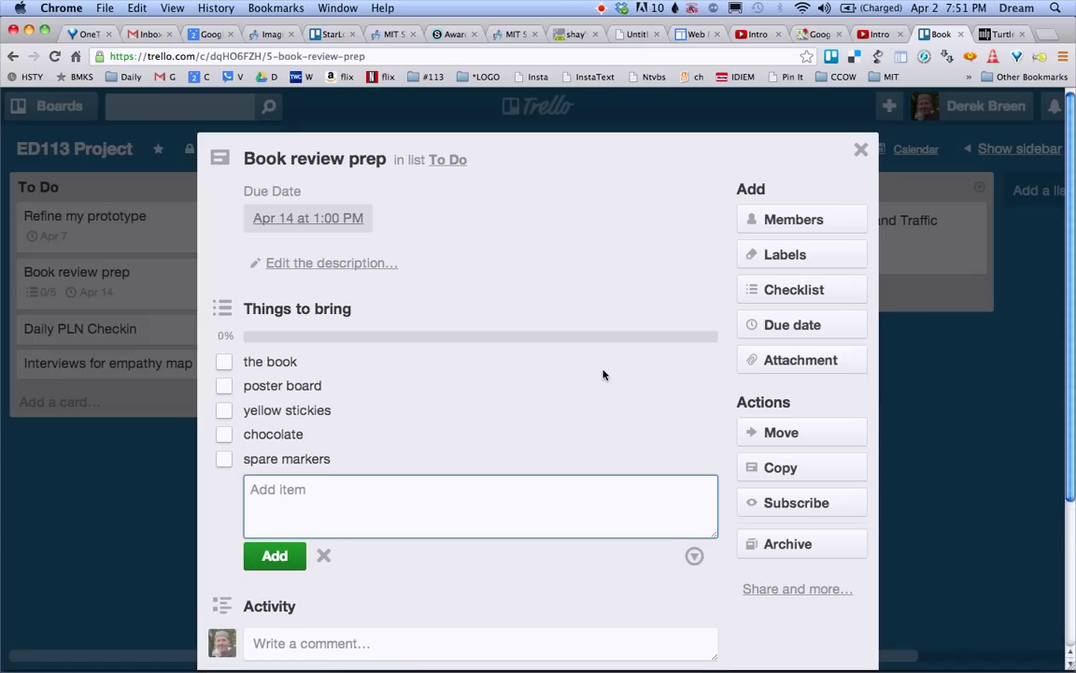
pyautogui.click(862, 149)
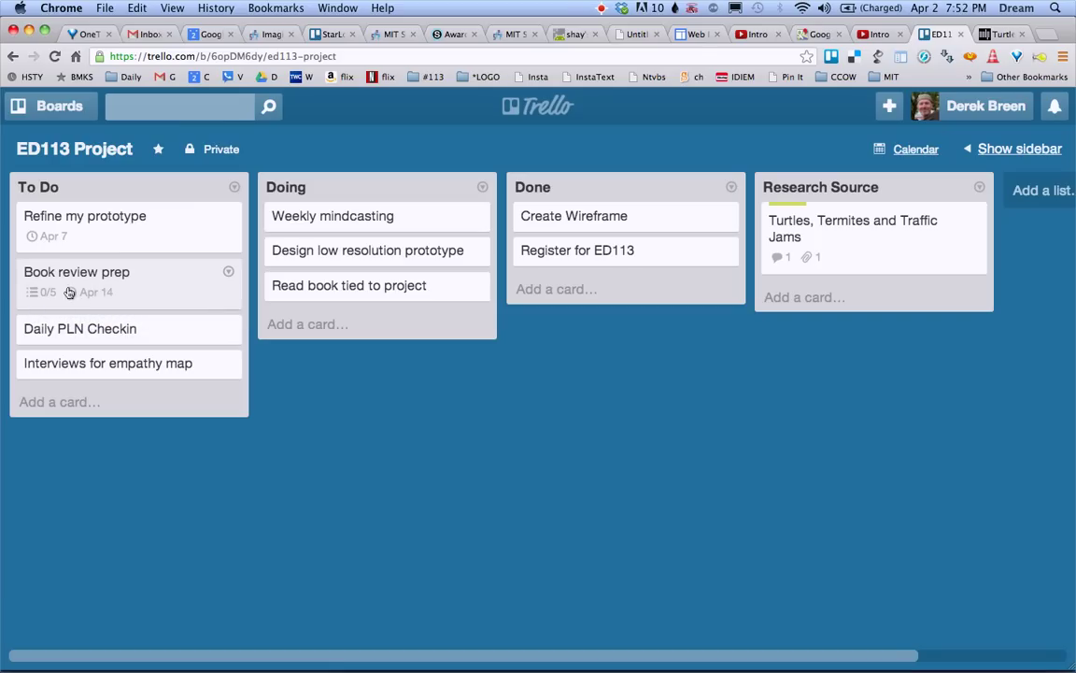
# - Reopen the "Book review prep" card, mark the checklist item "the book" as complete, and close the card
pyautogui.click(40, 292)
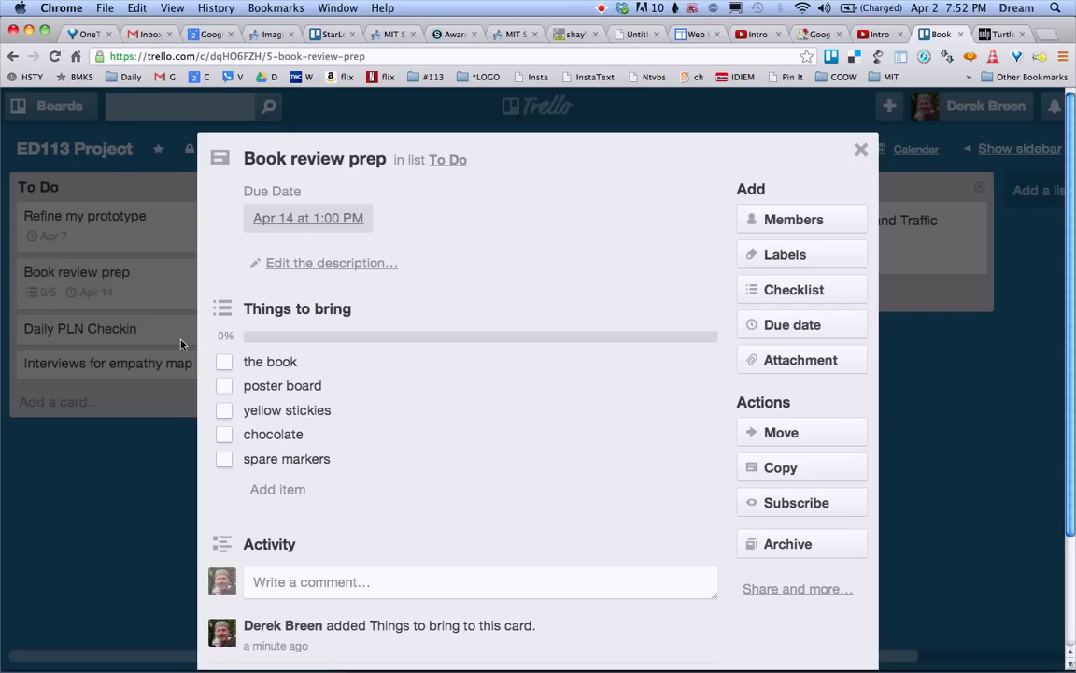
pyautogui.click(229, 363)
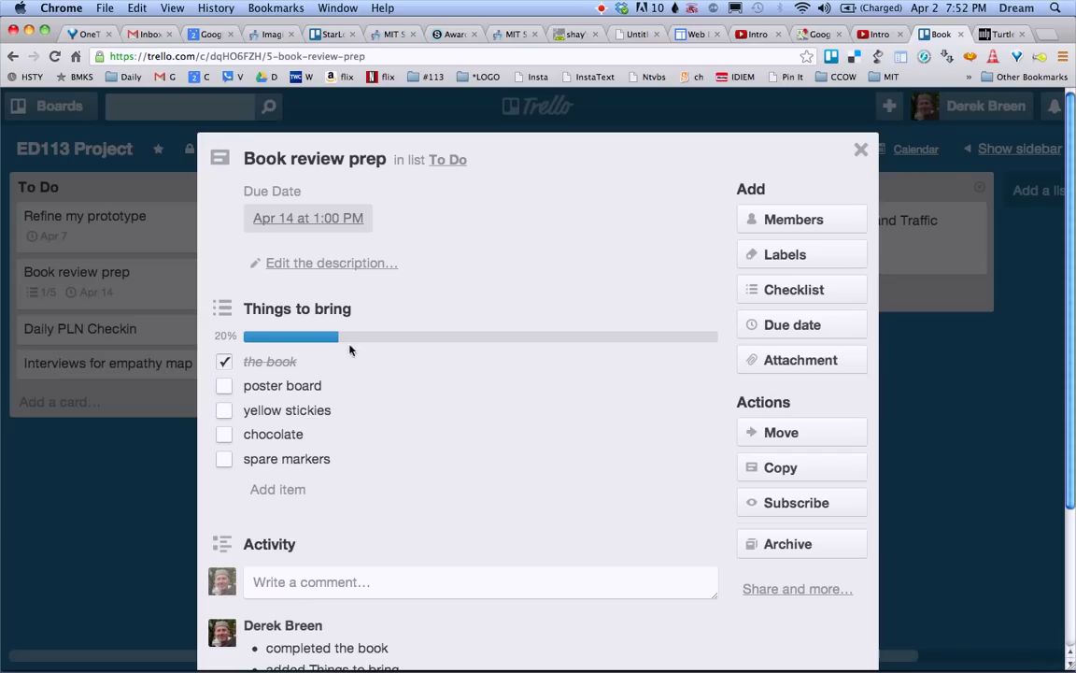
pyautogui.click(860, 149)
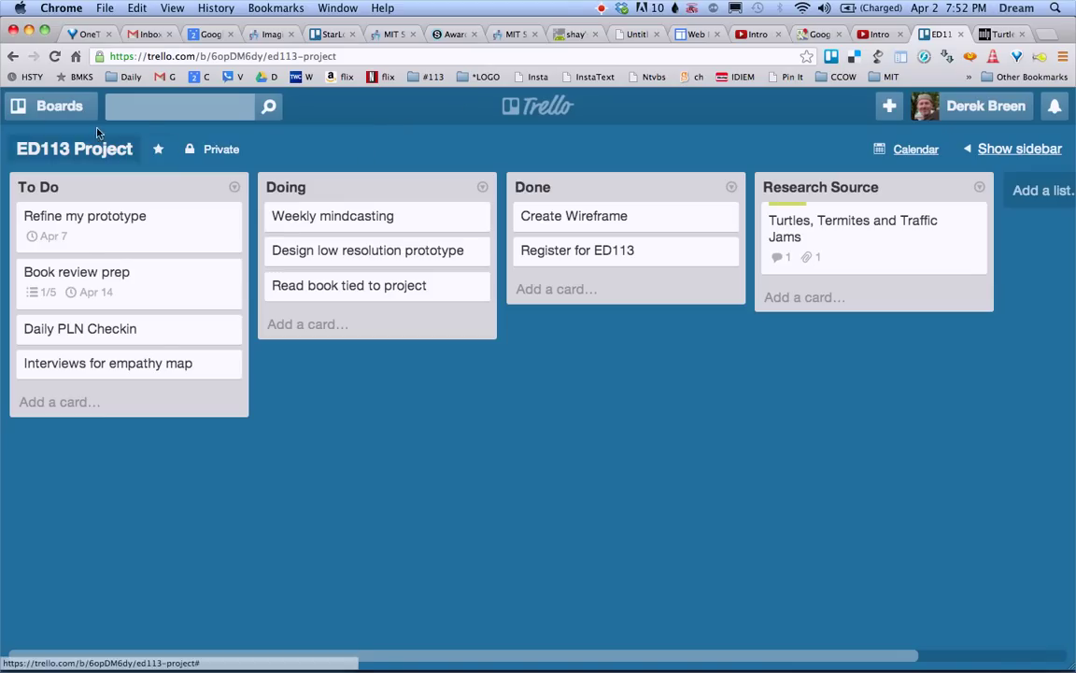
# - Open the starred Daily To Do board to view how its lists and cards are organized
pyautogui.click(29, 111)
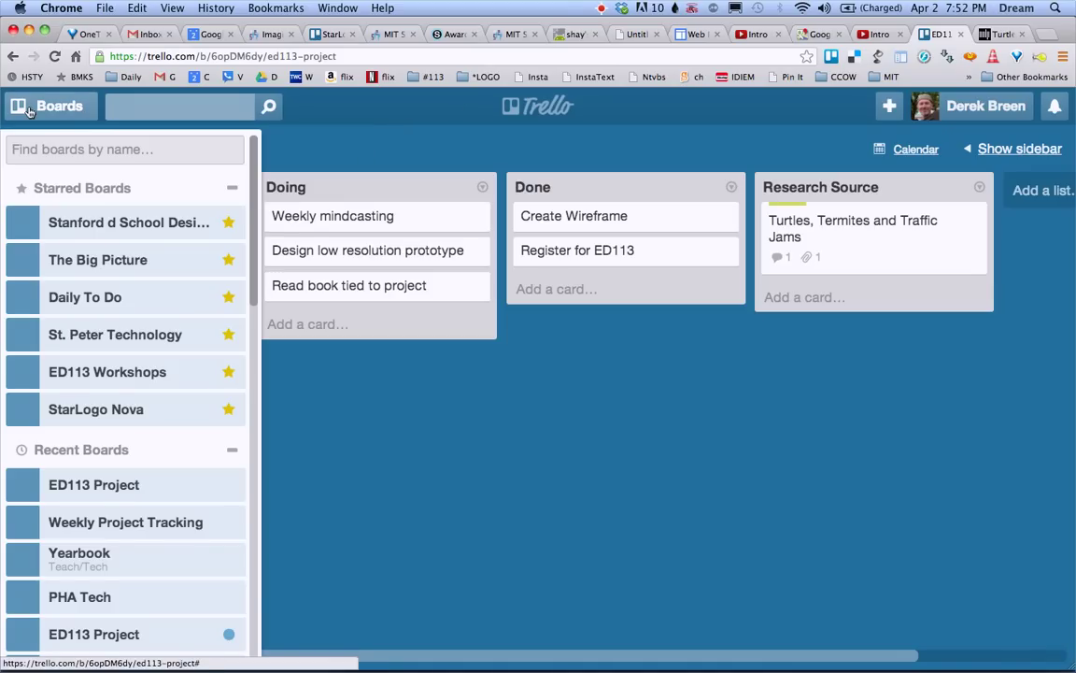
pyautogui.scroll(-10, 48, 173)
pyautogui.scroll(10, 51, 171)
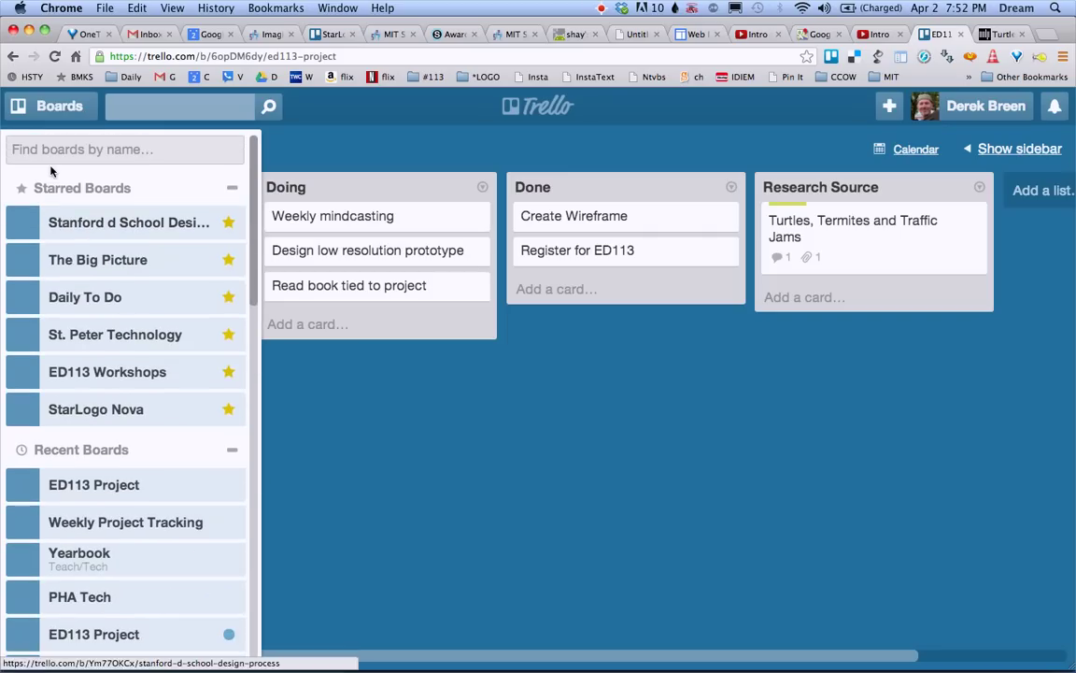
pyautogui.click(70, 297)
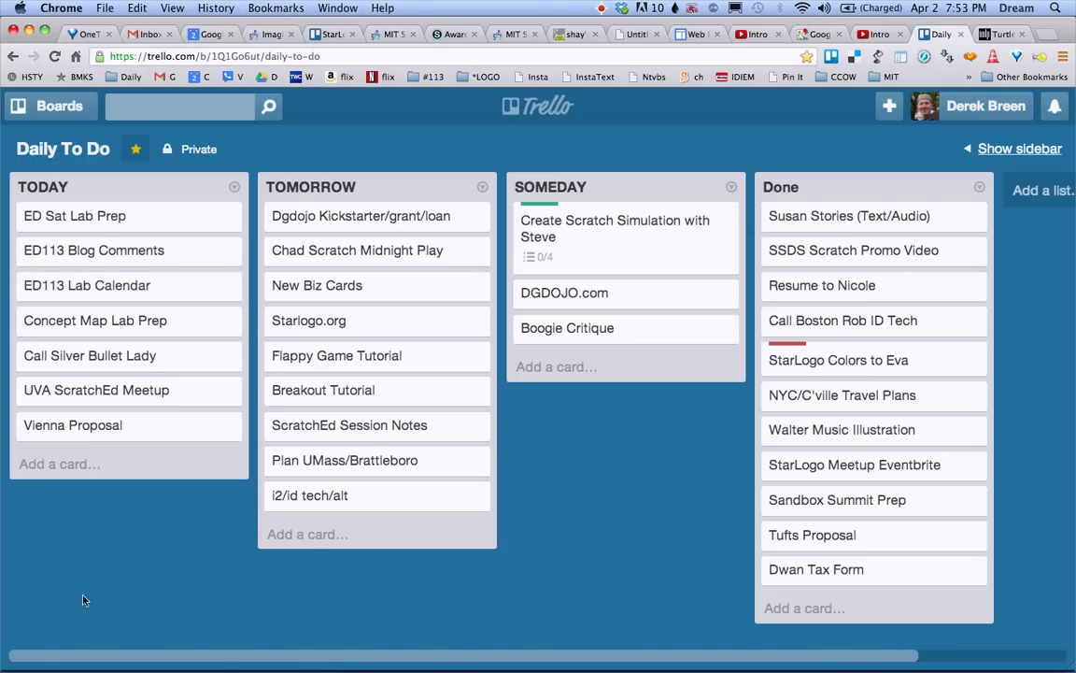
pyautogui.moveTo(83, 669)
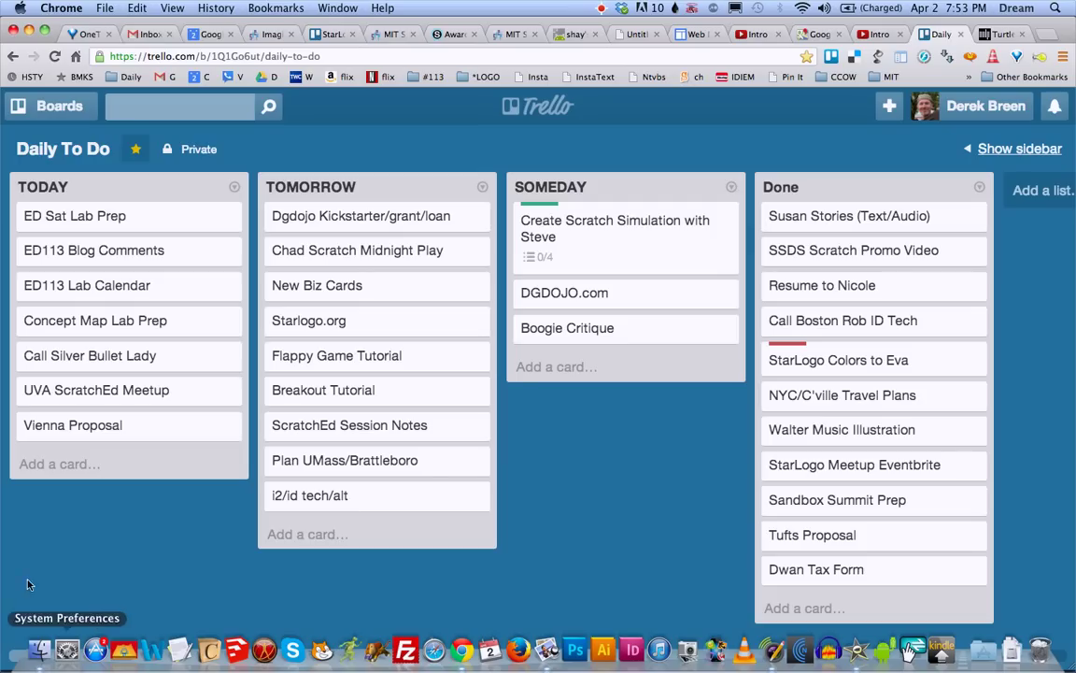
# - Open the starred Stanford d School Design Process board and examine its lists from EMPATHIZE through TEST
pyautogui.click(51, 106)
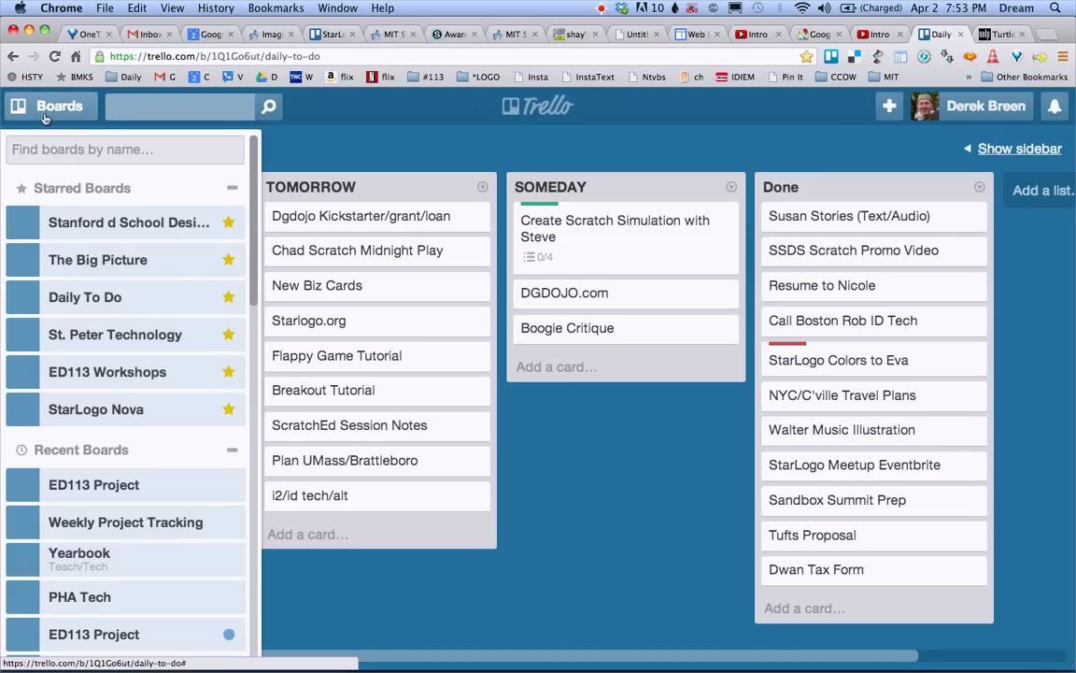
pyautogui.click(84, 233)
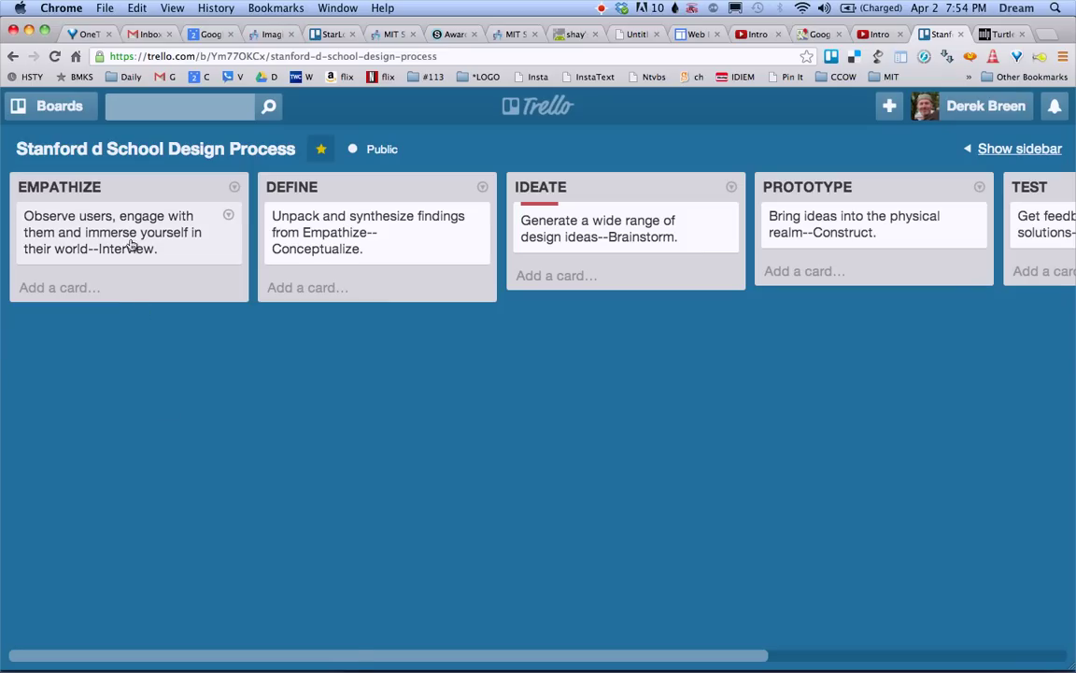
pyautogui.hscroll(4, 201, 229)
pyautogui.hscroll(15, 201, 232)
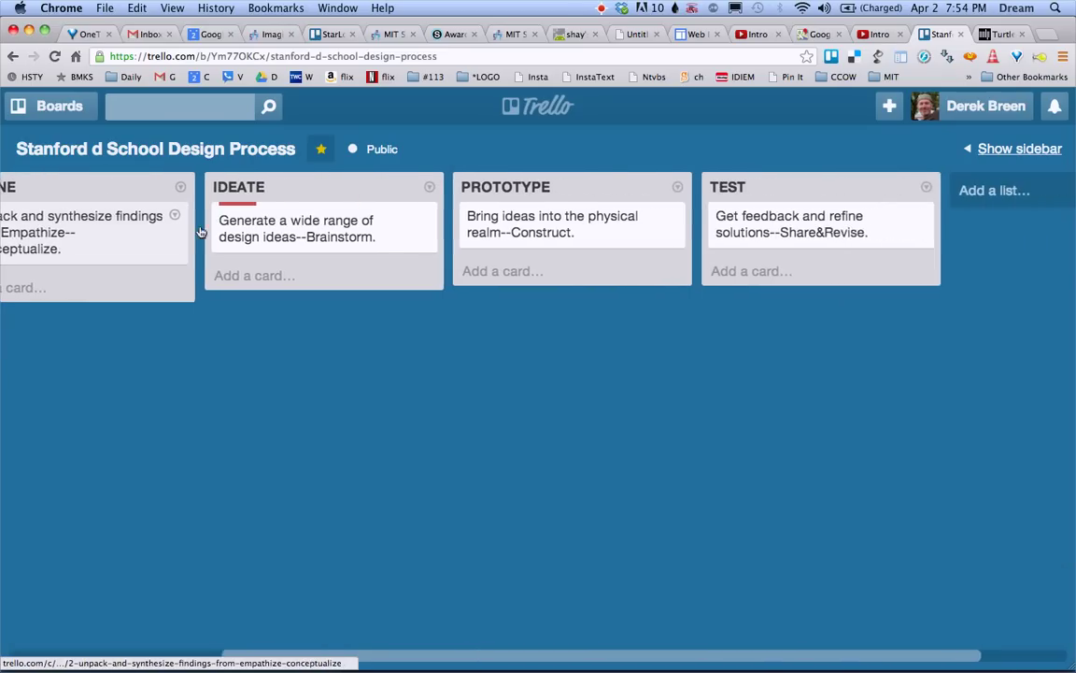
pyautogui.hscroll(-20, 199, 231)
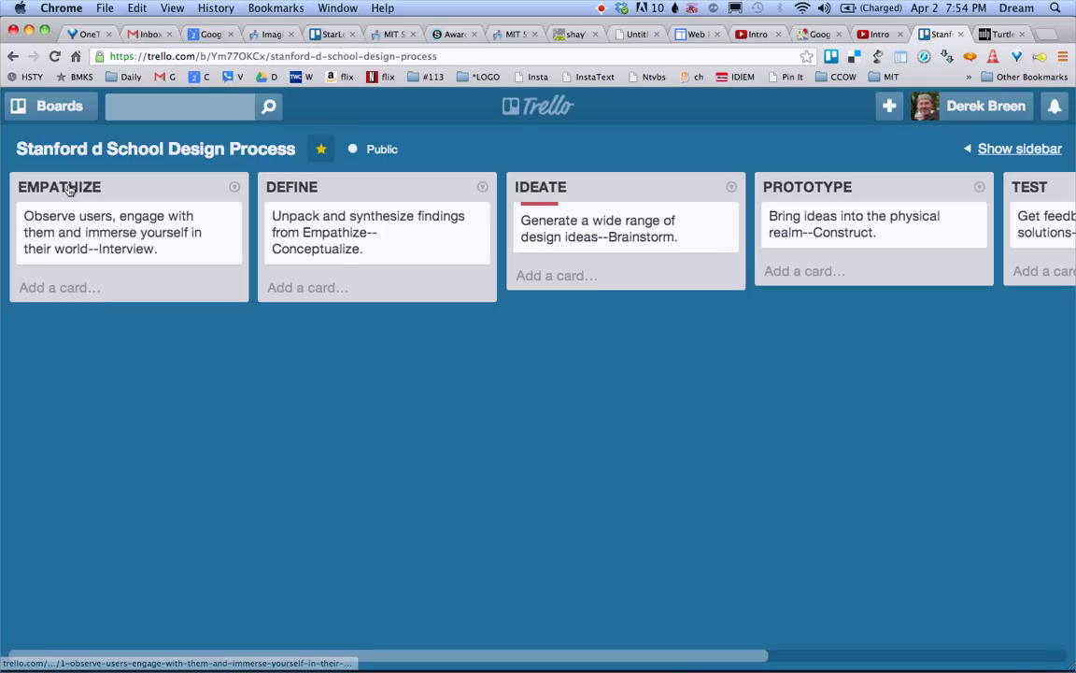
pyautogui.hscroll(5, 436, 386)
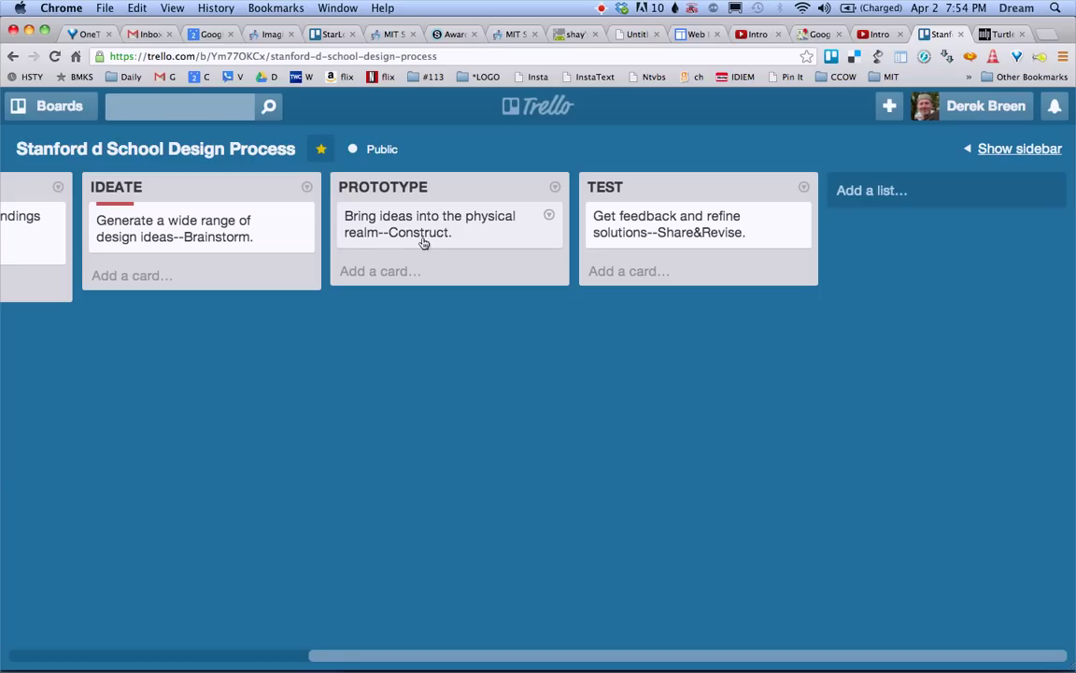
pyautogui.hscroll(-5, 540, 349)
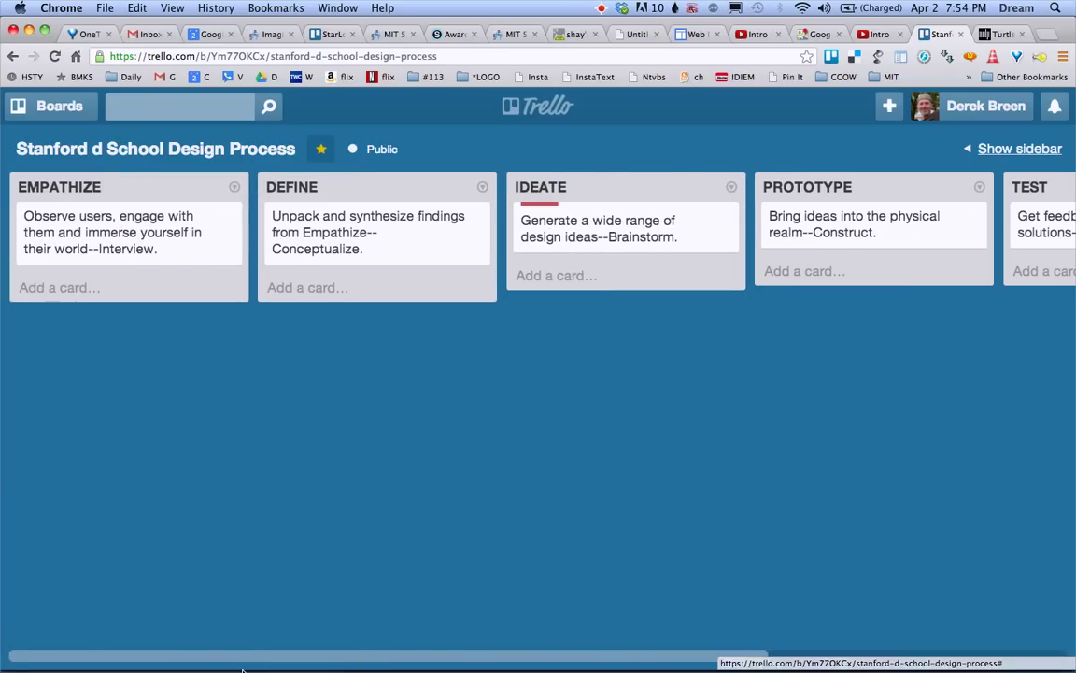
pyautogui.moveTo(241, 669)
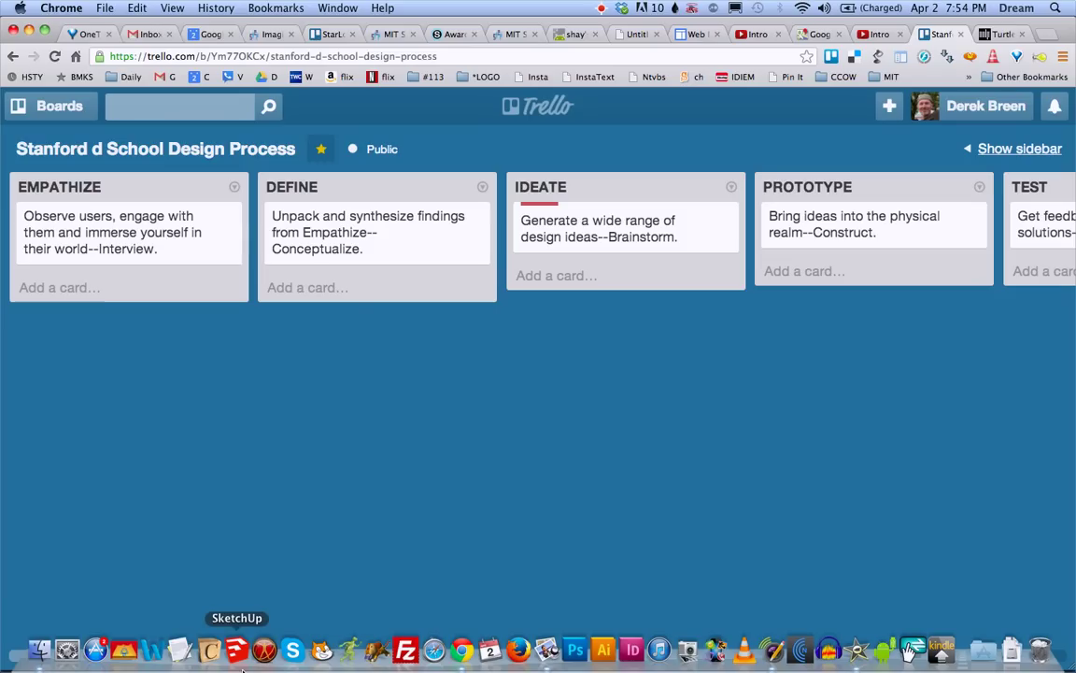
pyautogui.click(72, 281)
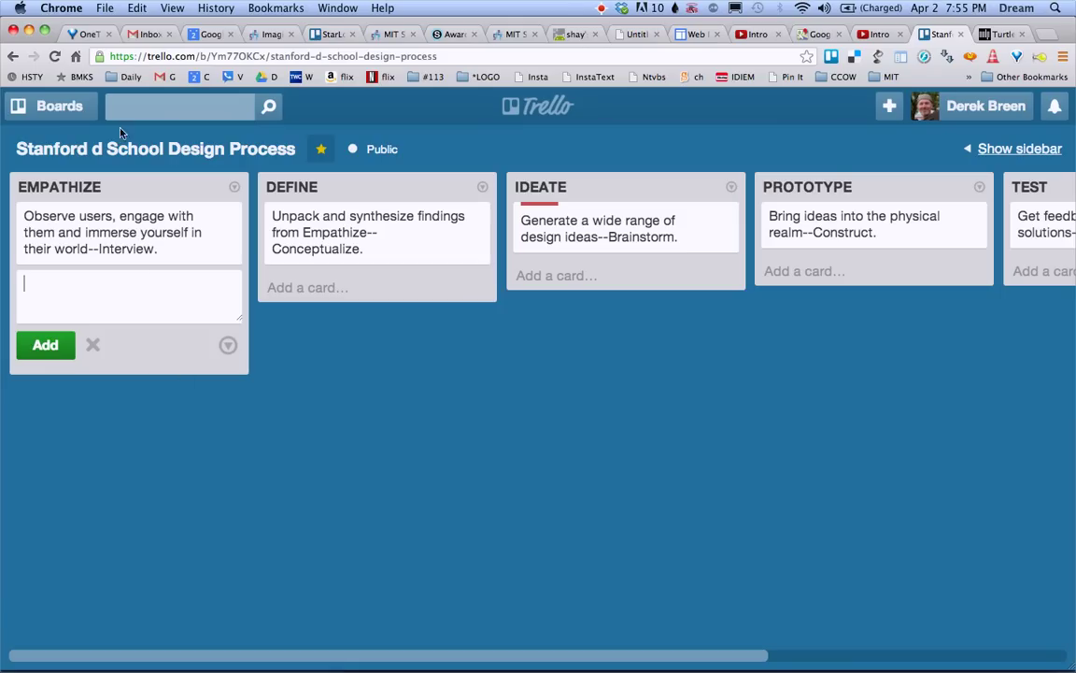
# - Open the starred StarLogo Nova board and examine its lists from New Ideas through Finished
pyautogui.click(60, 105)
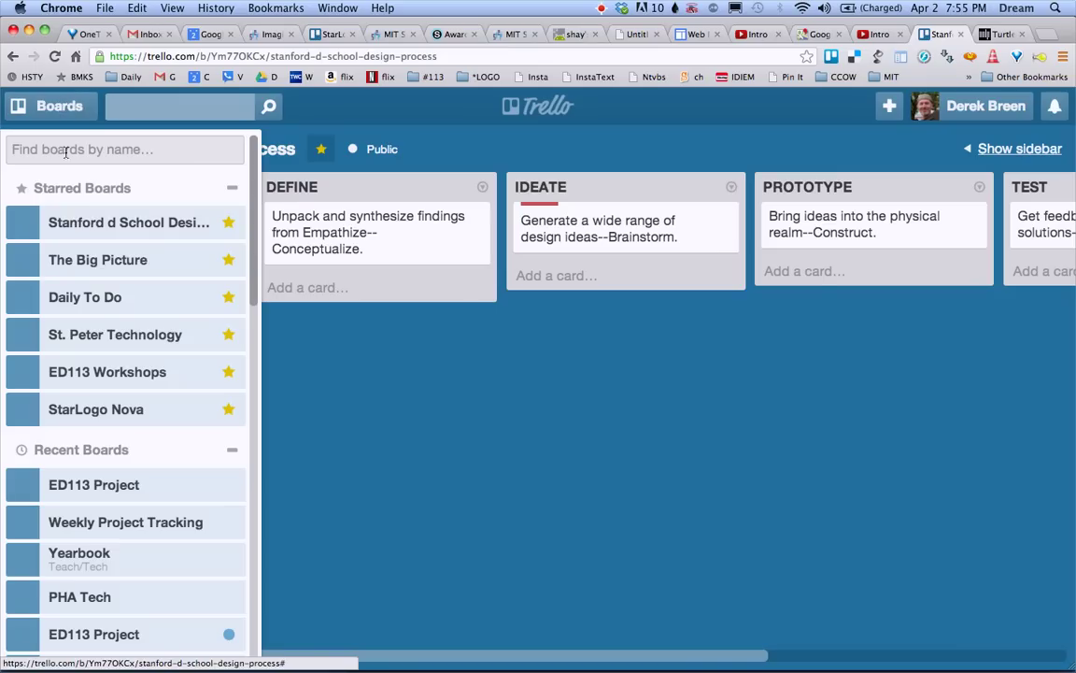
pyautogui.click(109, 411)
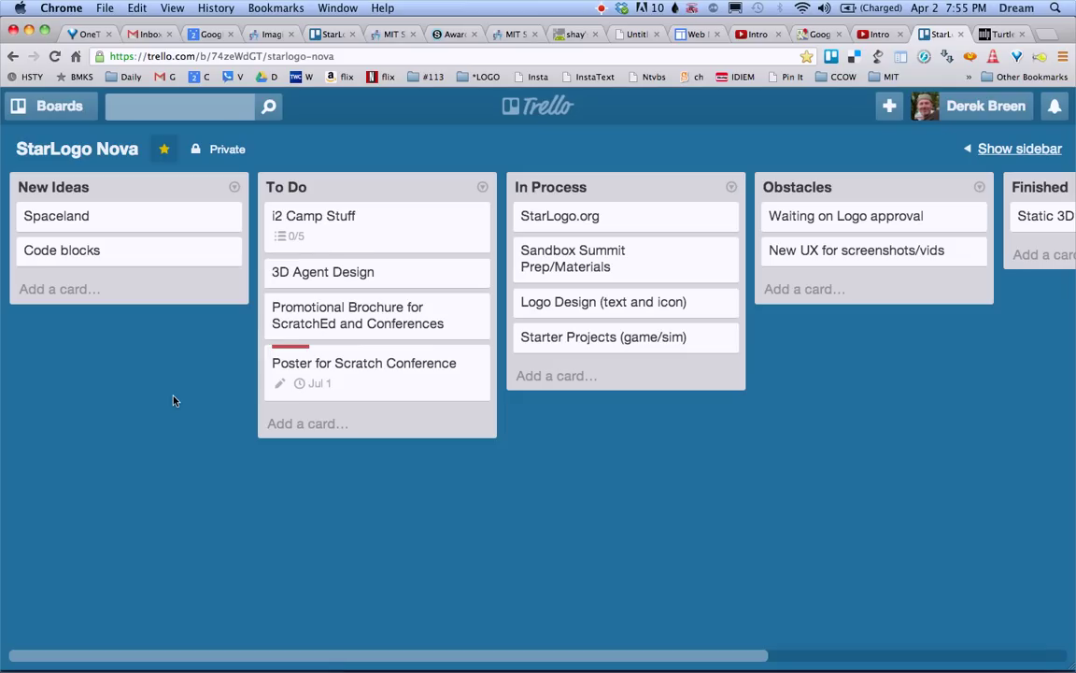
pyautogui.hscroll(3, 584, 403)
pyautogui.hscroll(-3, 581, 412)
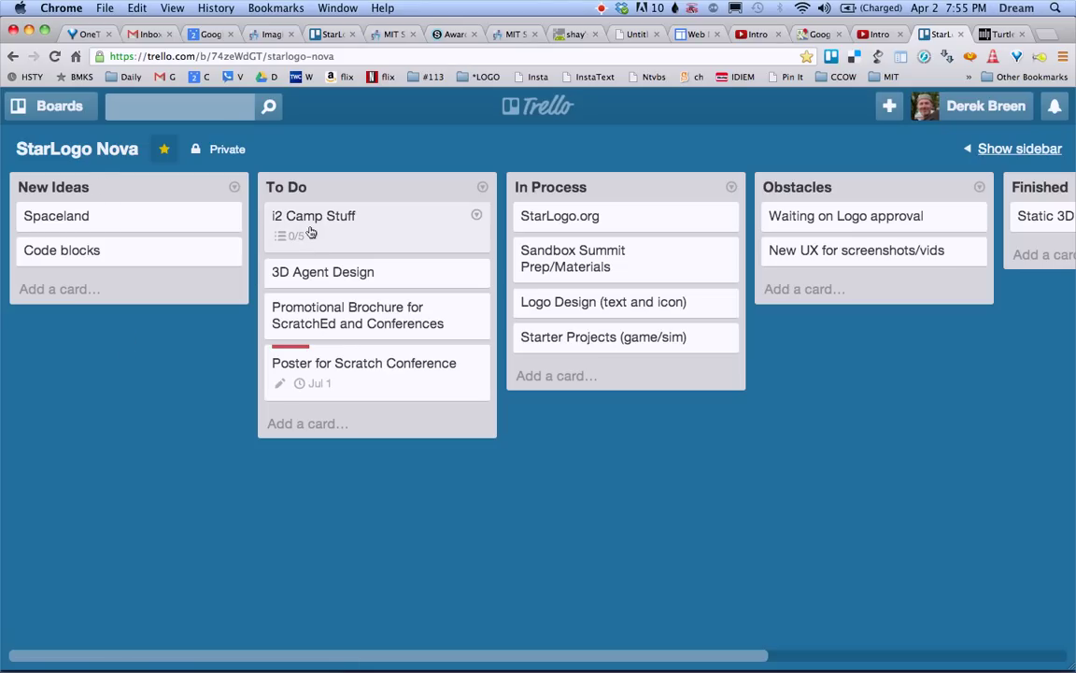
pyautogui.hscroll(1, 311, 232)
pyautogui.hscroll(4, 311, 232)
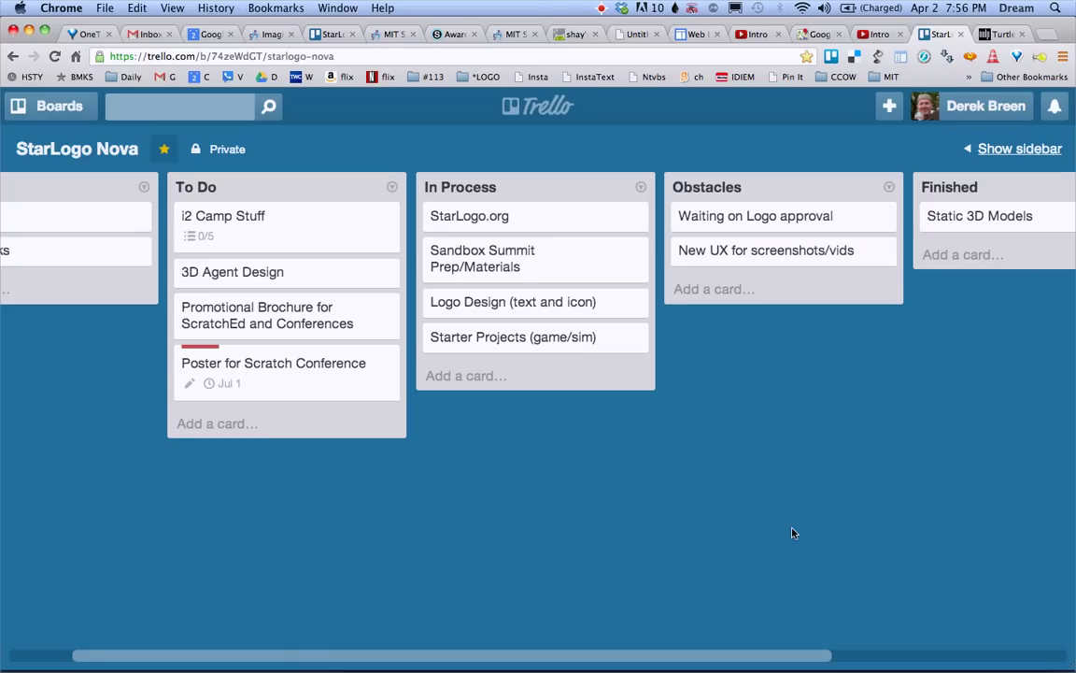
pyautogui.hscroll(5, 792, 533)
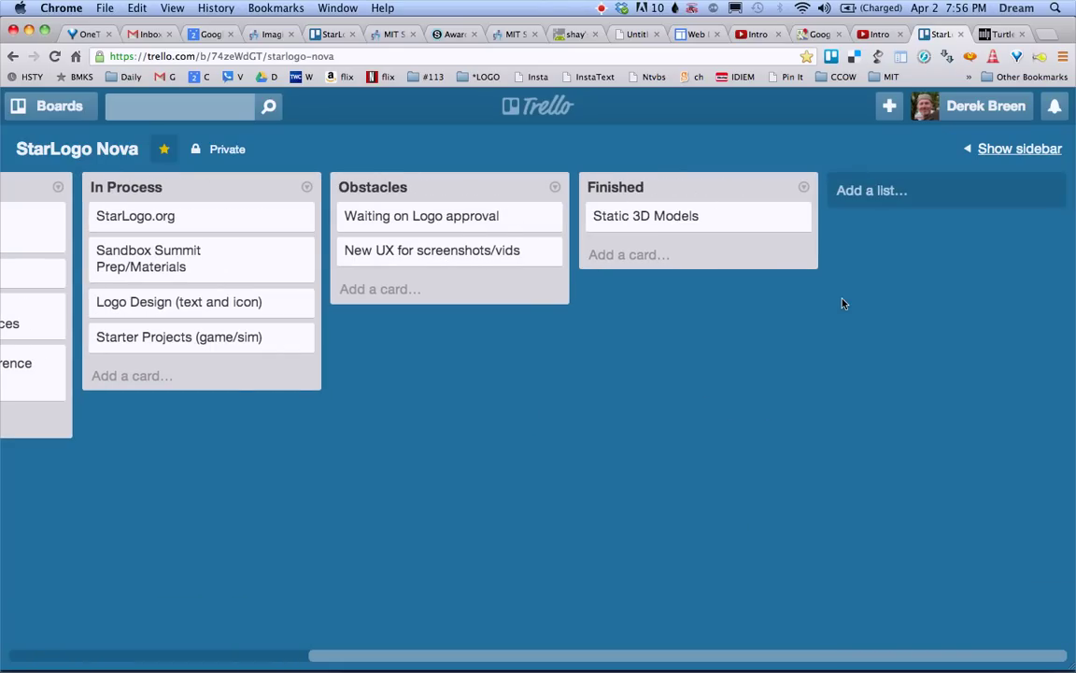
pyautogui.hscroll(-6, 841, 303)
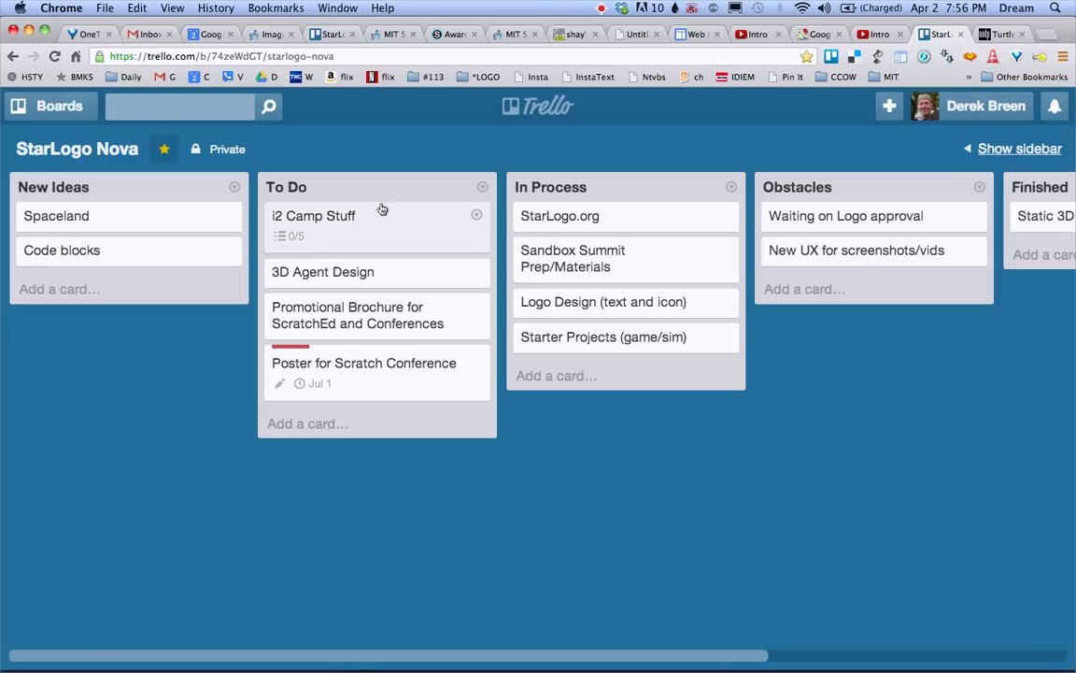
pyautogui.click(600, 8)
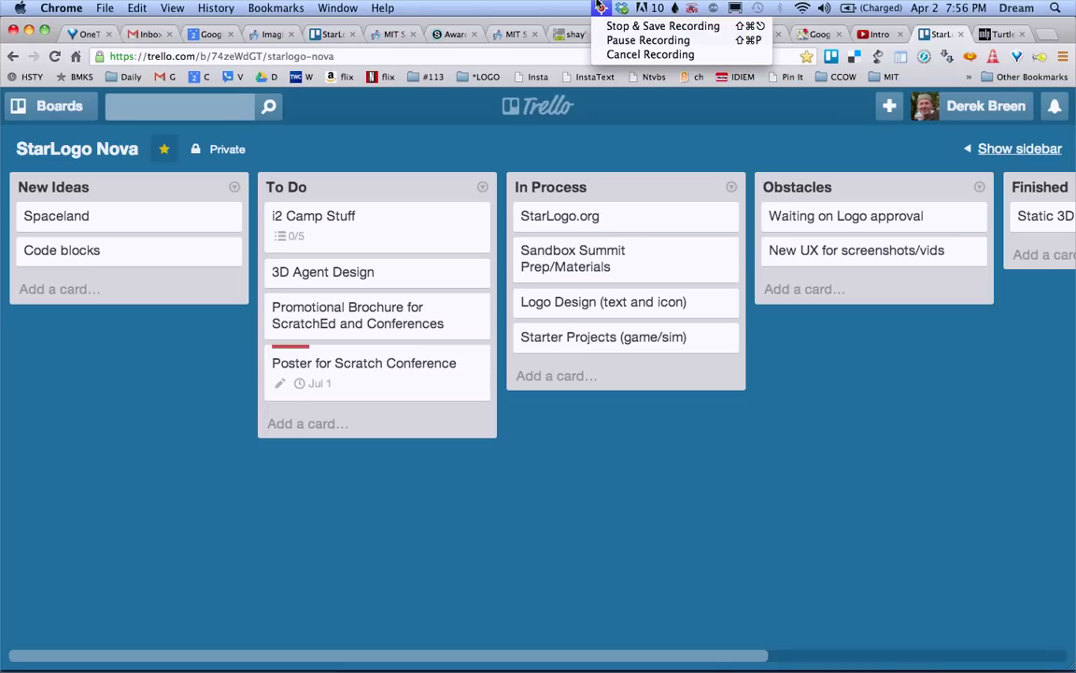